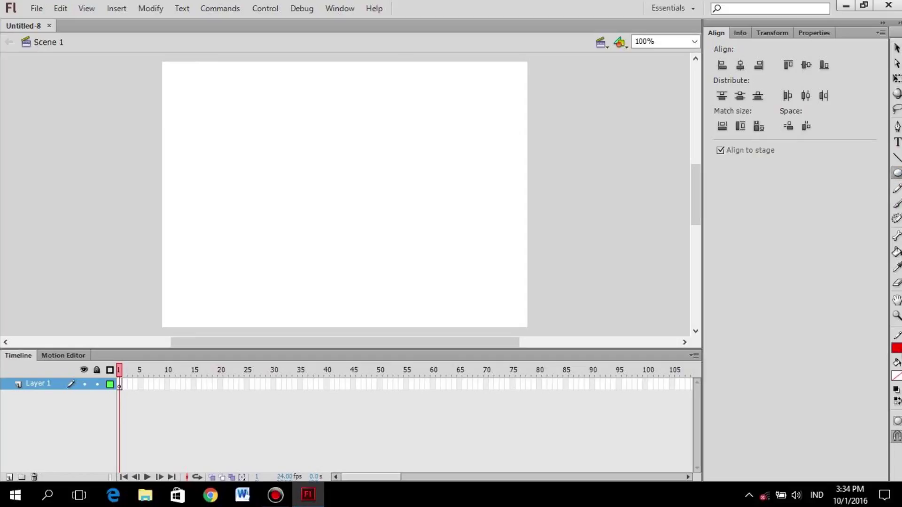
Step: Set the fill color to yellow #FFFF33 and the stroke color to black
left_click(897, 380)
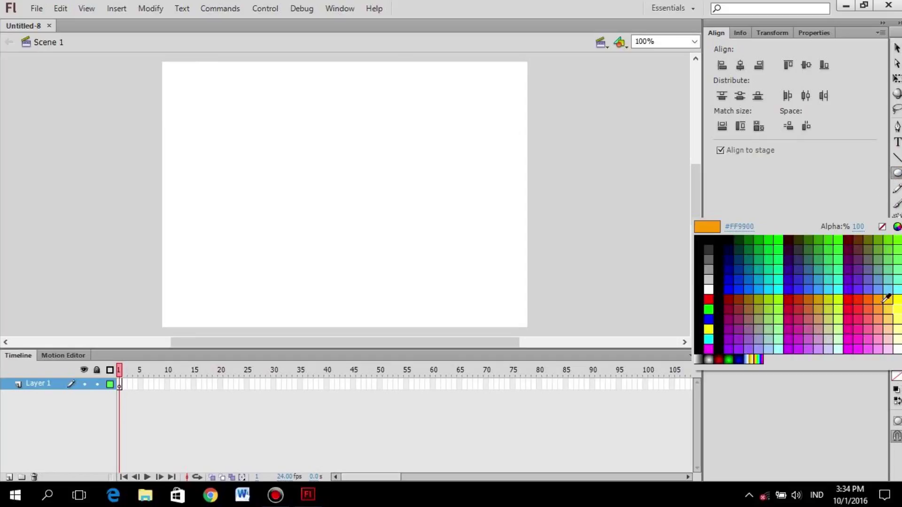
left_click(897, 311)
left_click(898, 362)
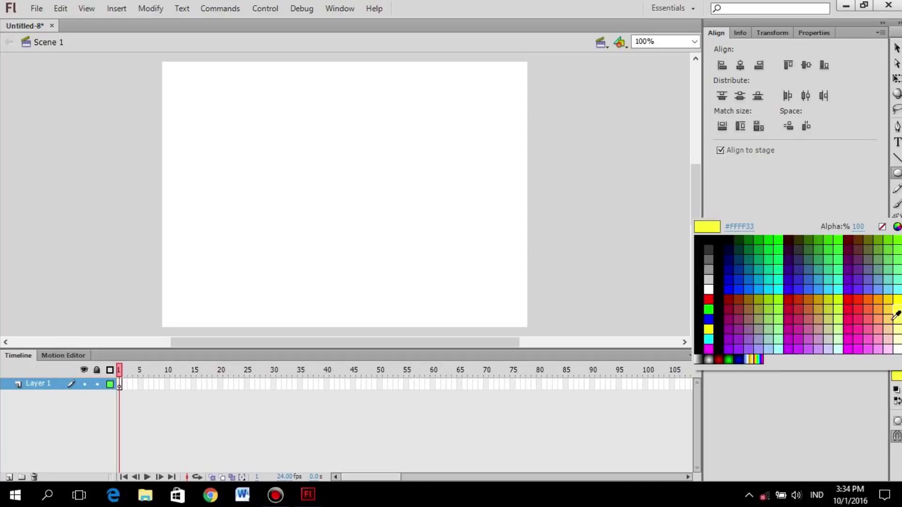
left_click(897, 308)
left_click(896, 348)
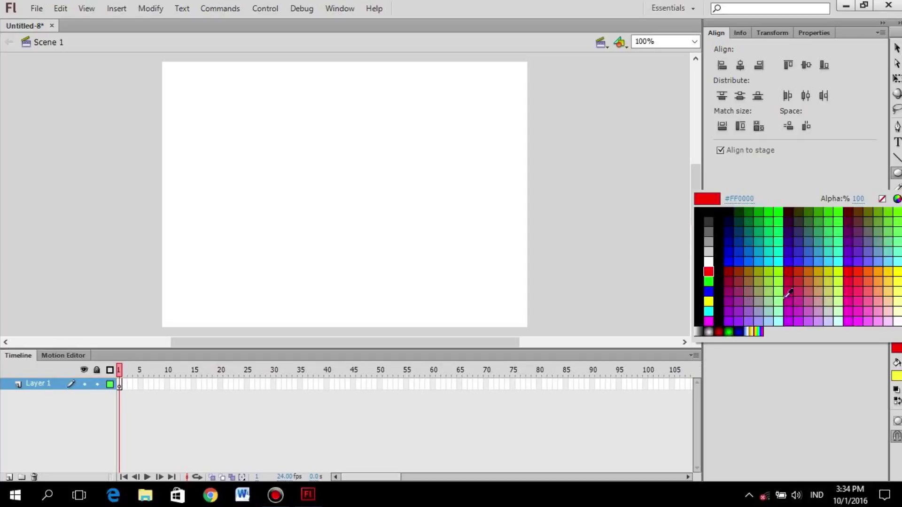
left_click(700, 217)
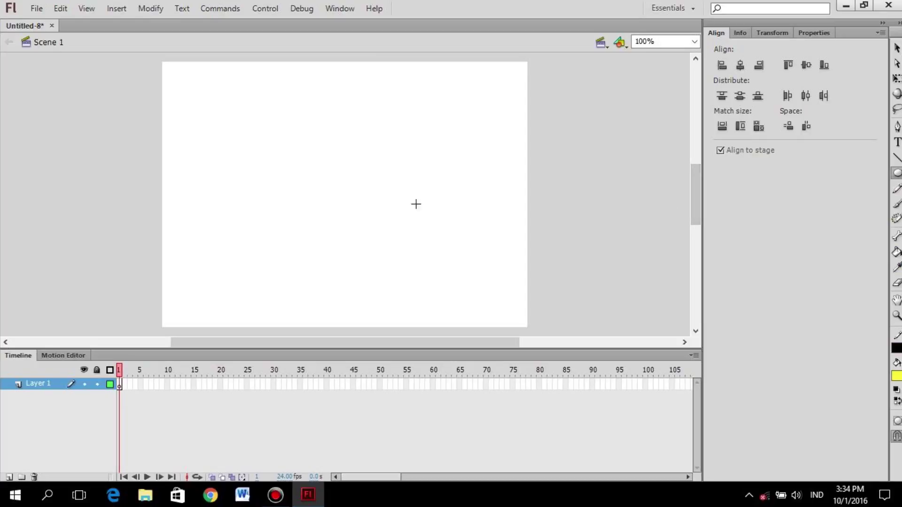
Step: Draw a yellow circle with a black outline near the middle of the stage using the Oval tool
left_click(897, 172)
left_click(865, 172)
left_click(896, 172)
left_click(862, 187)
left_click(896, 174)
left_click(860, 187)
mouse_move(305, 157)
left_mouse_down()
mouse_move(413, 226)
mouse_move(361, 153)
mouse_move(370, 186)
left_mouse_up()
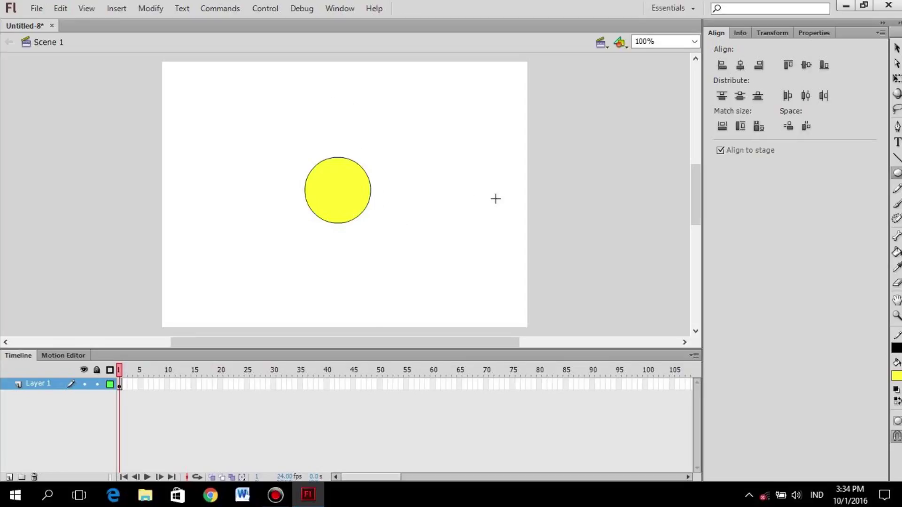
Step: Center the whole yellow circle, fill and outline, horizontally and vertically on the stage
left_click(895, 48)
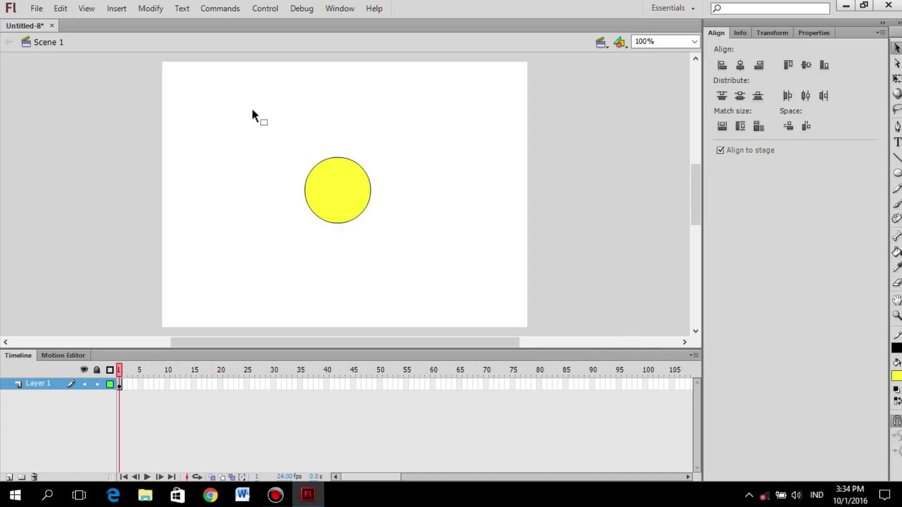
left_click_drag(252, 110, 424, 268)
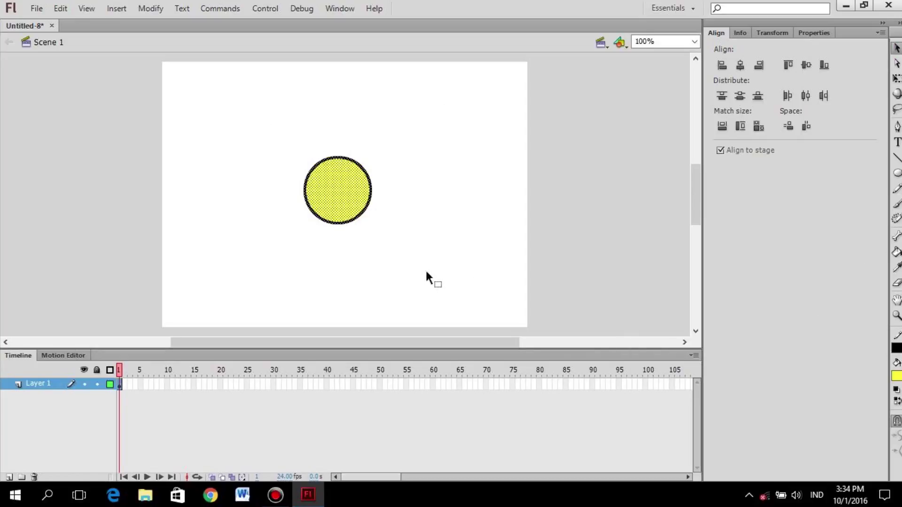
left_click_drag(220, 83, 458, 285)
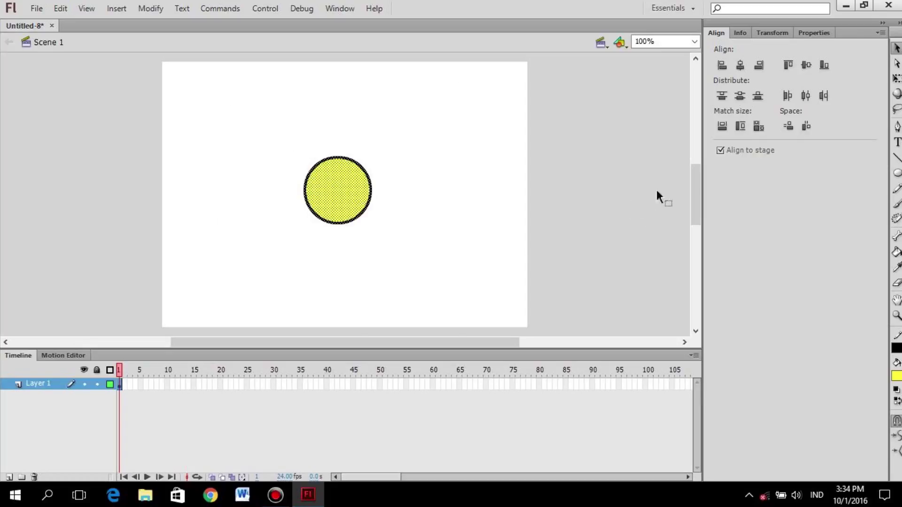
left_click(736, 69)
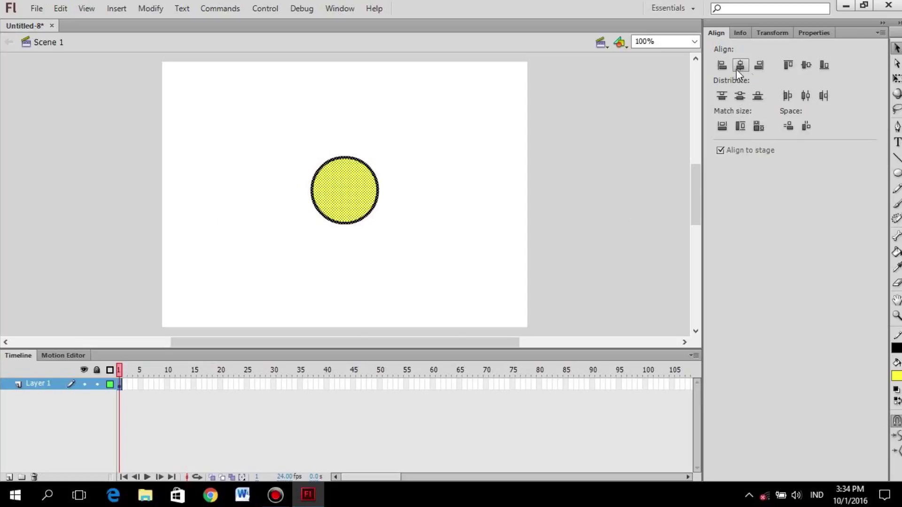
left_click(808, 63)
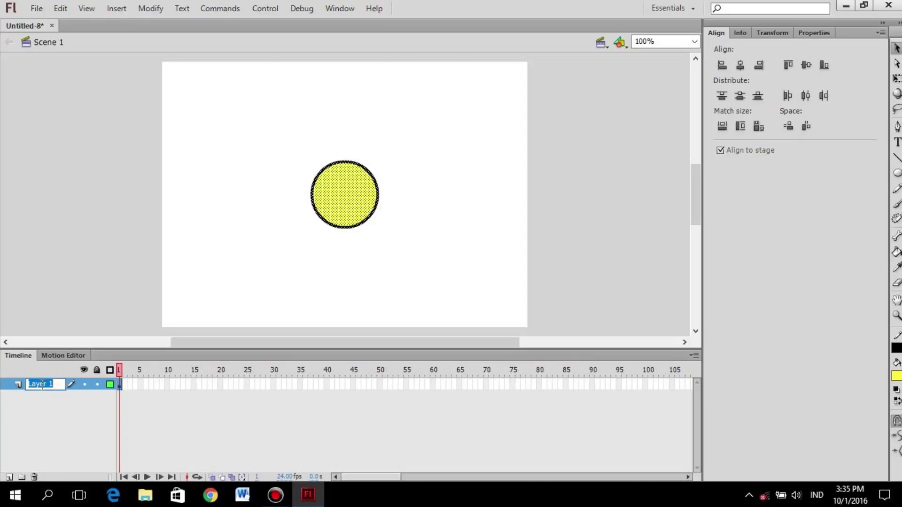
Step: Rename the circle's layer to "sun" and add a new layer above it
type("sun")
left_click(73, 428)
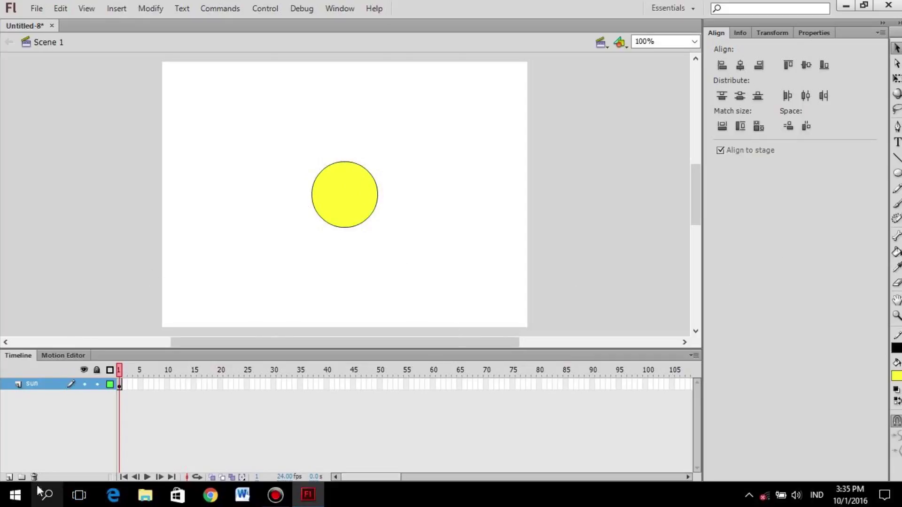
left_click(9, 477)
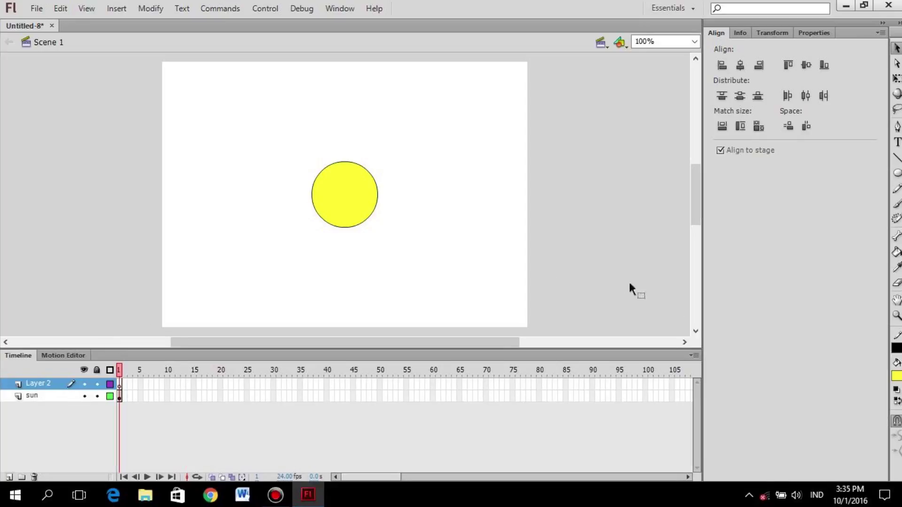
Step: Set the Oval tool to draw without a fill and rename the new layer to "PATH"
left_click(896, 172)
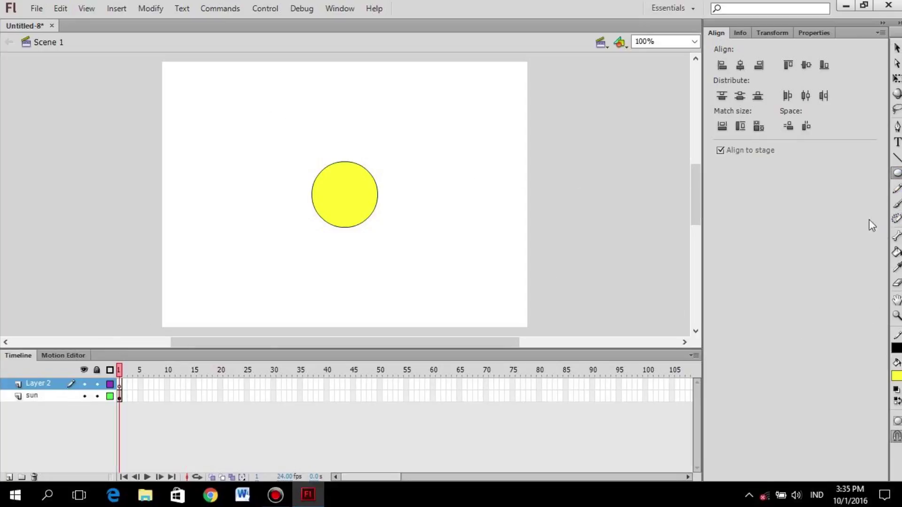
left_click(899, 376)
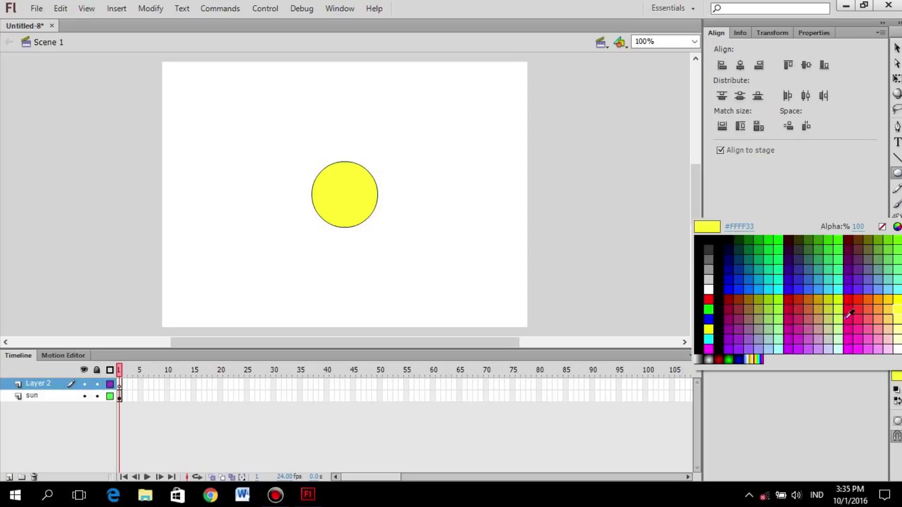
left_click(882, 229)
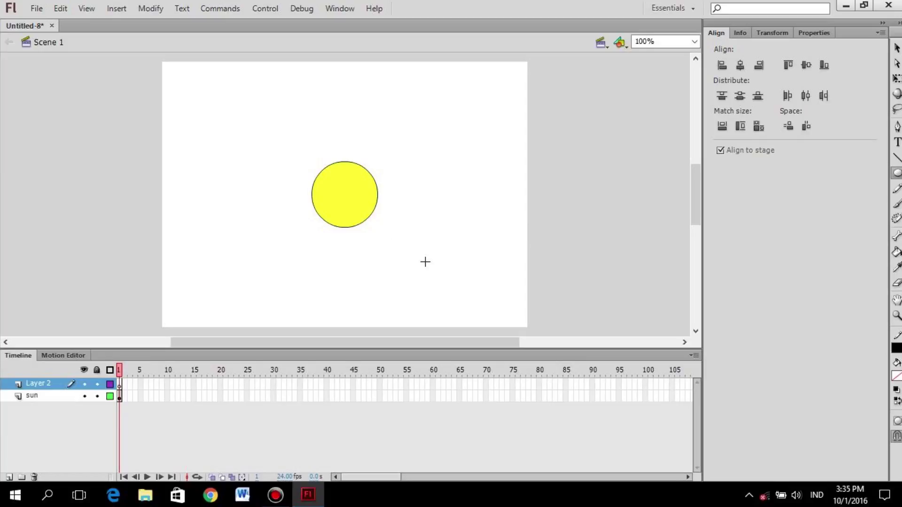
double_click(41, 382)
type("PATH")
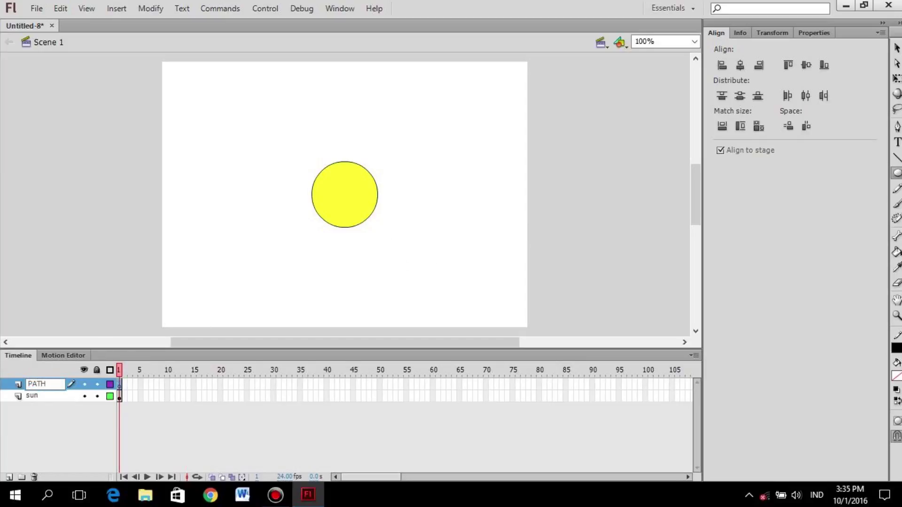
key("Return")
Step: Draw an unfilled circle about 224.5 px in diameter around the sun on the PATH layer, and lock the sun layer
mouse_move(418, 271)
left_mouse_down()
mouse_move(268, 121)
mouse_move(261, 131)
mouse_move(269, 123)
left_mouse_up()
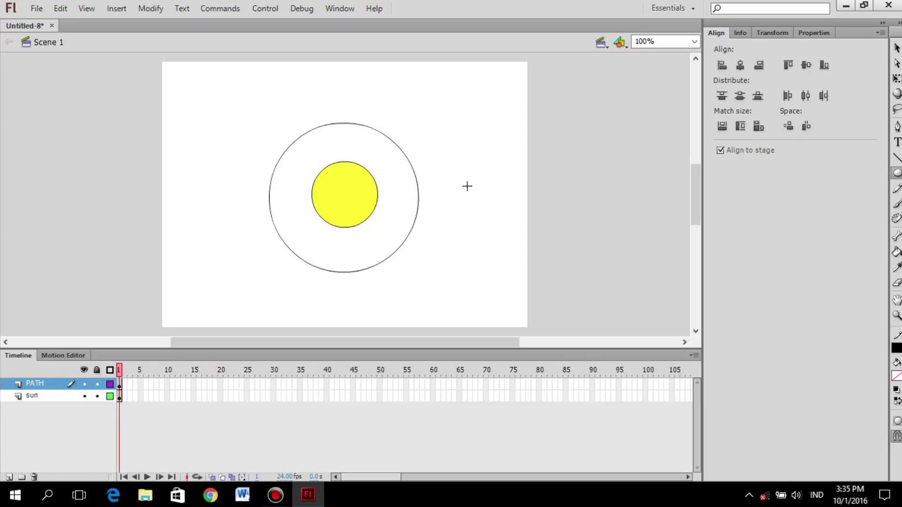
left_click(809, 34)
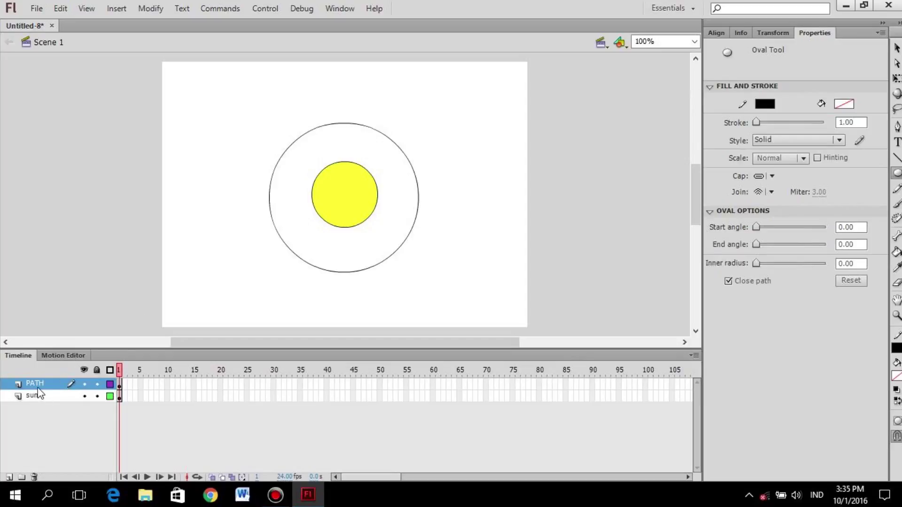
left_click(97, 397)
Step: Convert the outer circle into a movie clip symbol named "PATH_MV"
left_click(896, 47)
left_click_drag(275, 132, 471, 287)
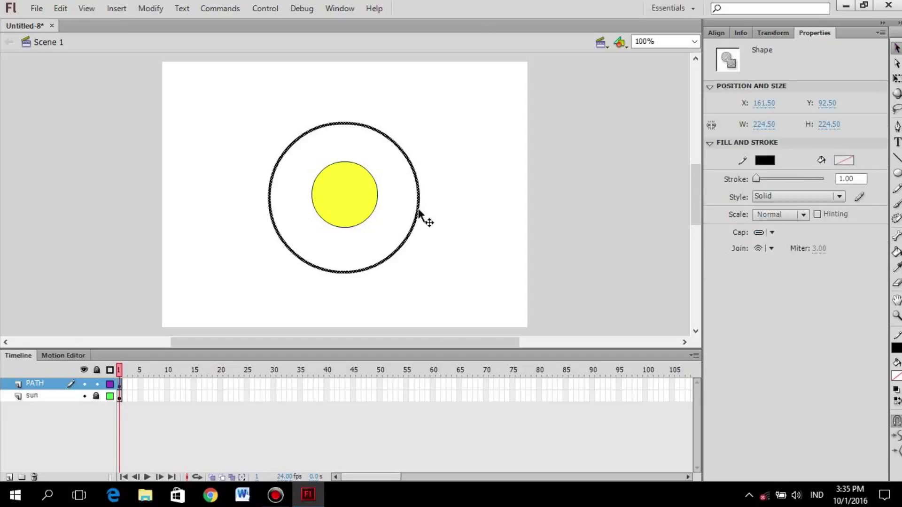
right_click(399, 209)
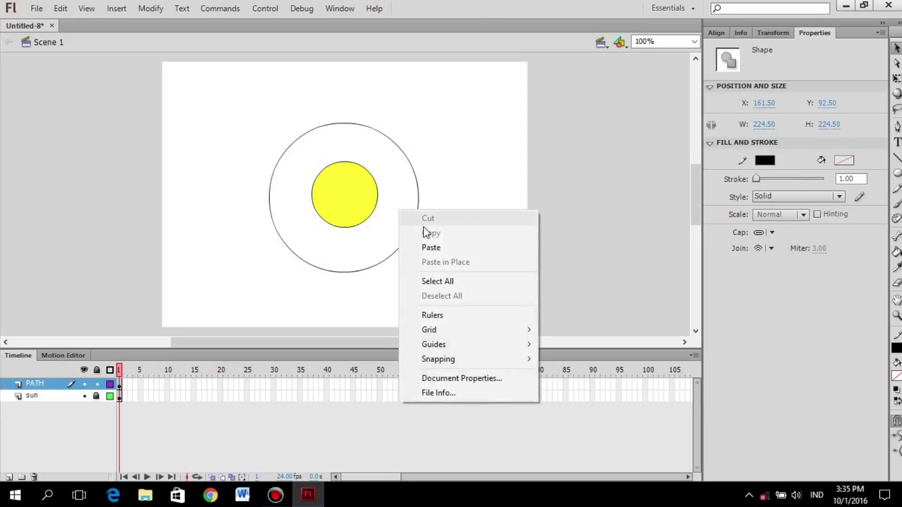
left_click(351, 321)
left_click_drag(468, 285, 227, 81)
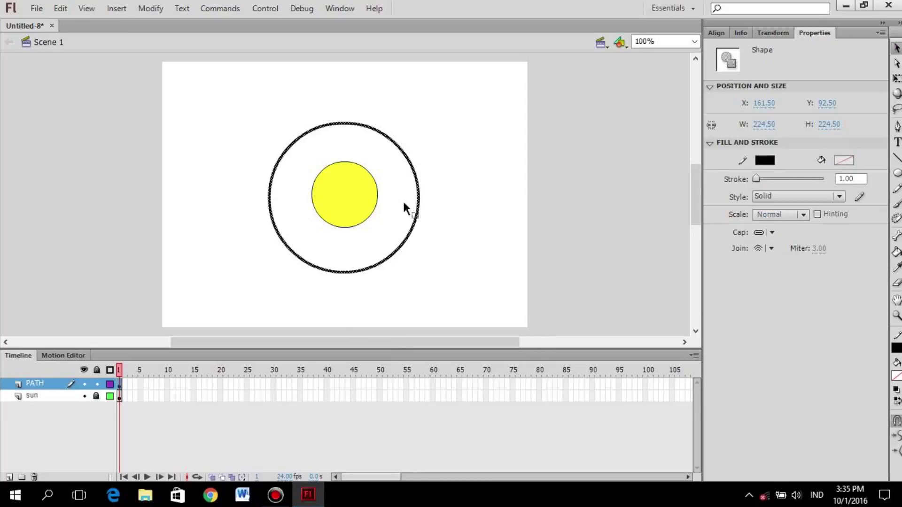
right_click(418, 214)
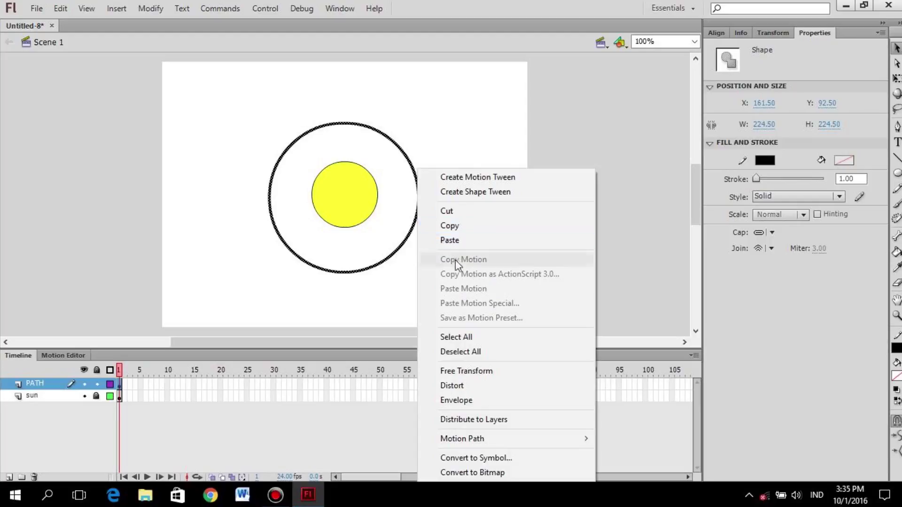
left_click(467, 457)
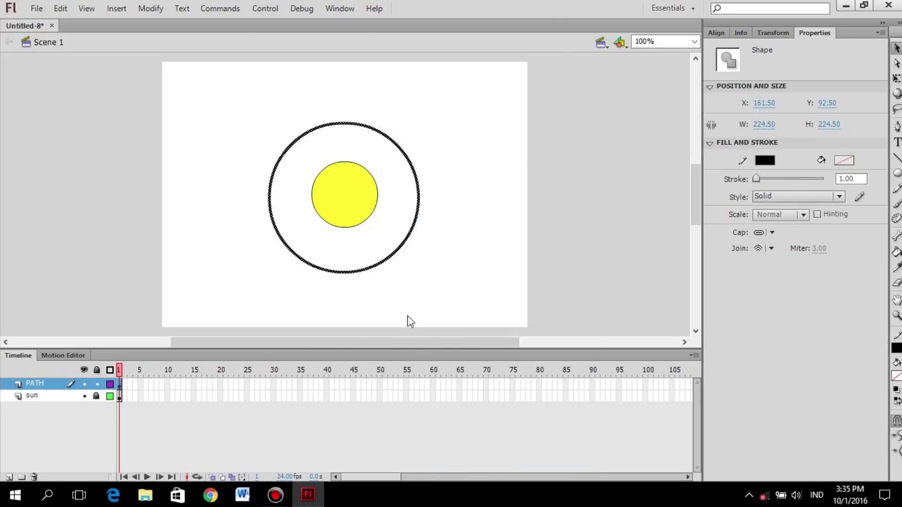
key("BackSpace")
type("PATH_MV")
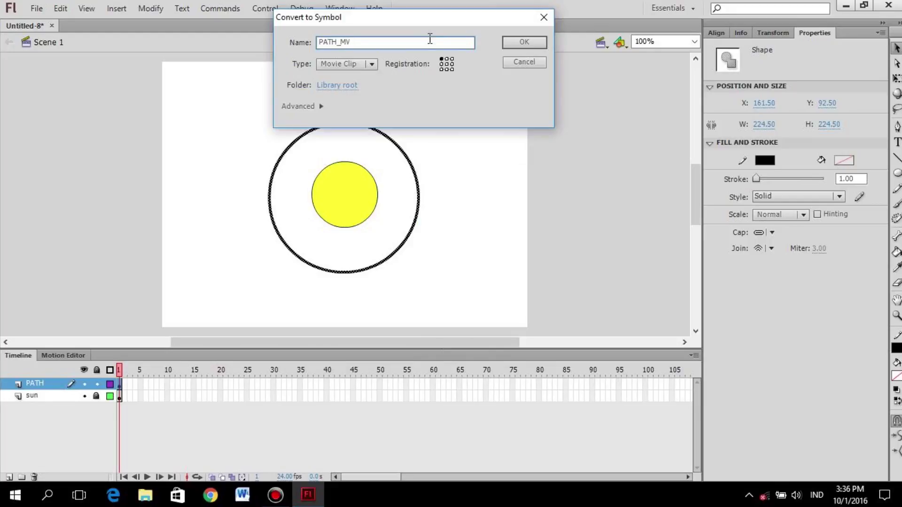
left_click(525, 43)
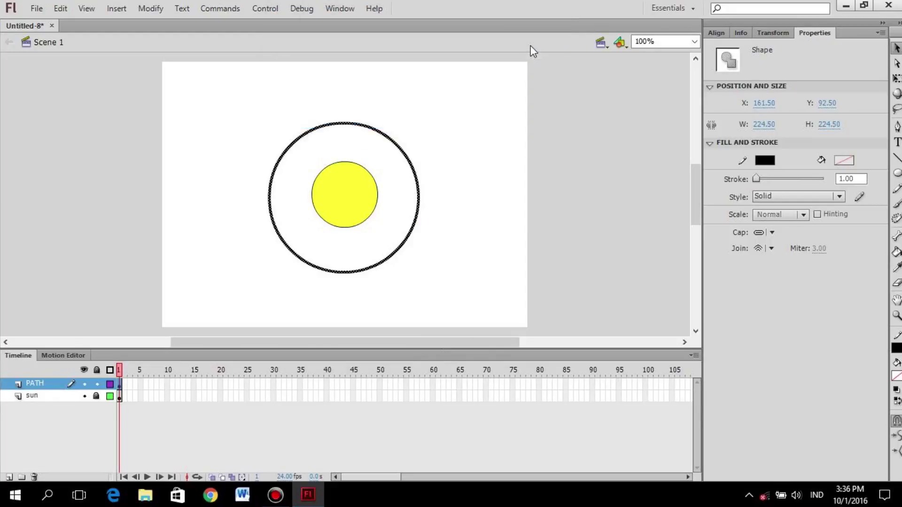
Step: Give the outer circle's movie clip the instance name "PATH"
left_click(401, 251)
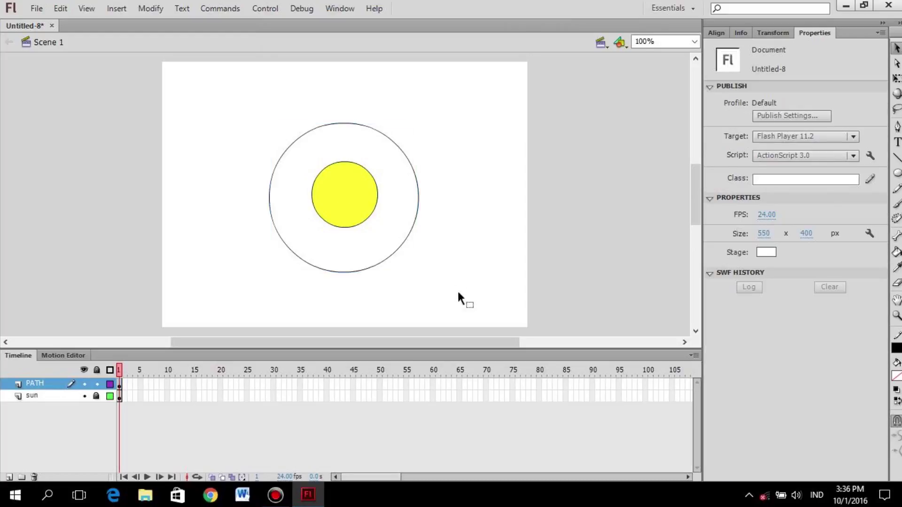
left_click(369, 241)
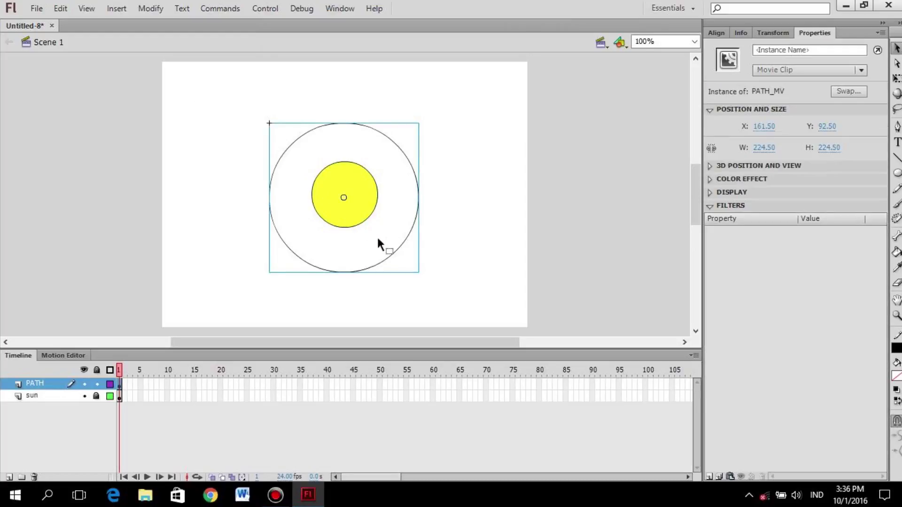
left_click(791, 68)
left_click(795, 52)
left_click(794, 66)
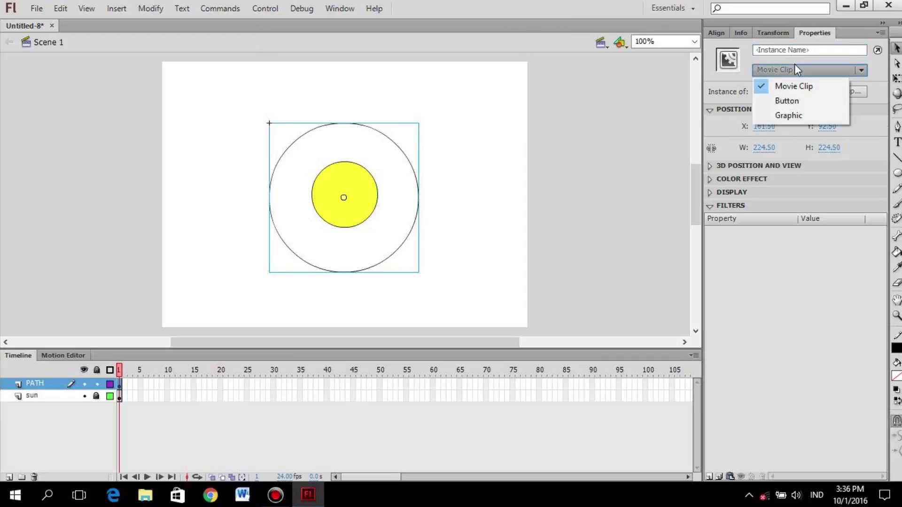
left_click(792, 86)
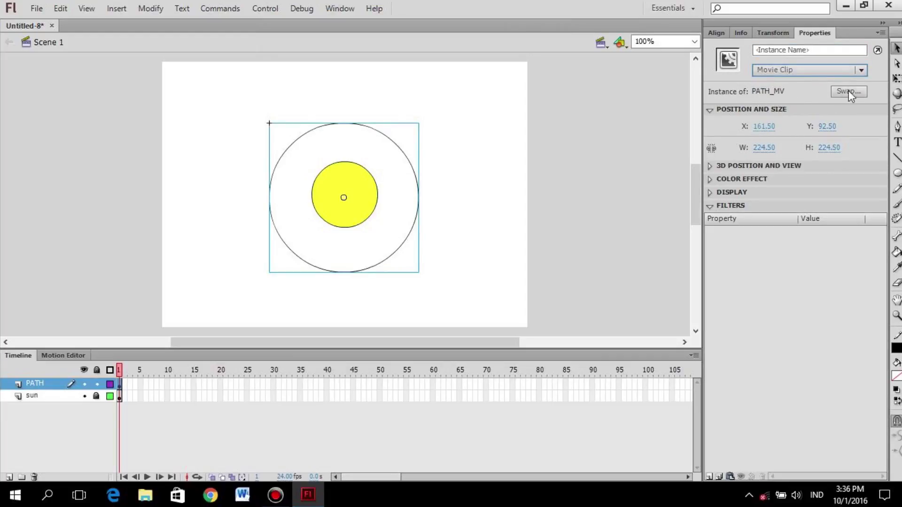
left_click(795, 49)
type("ASD")
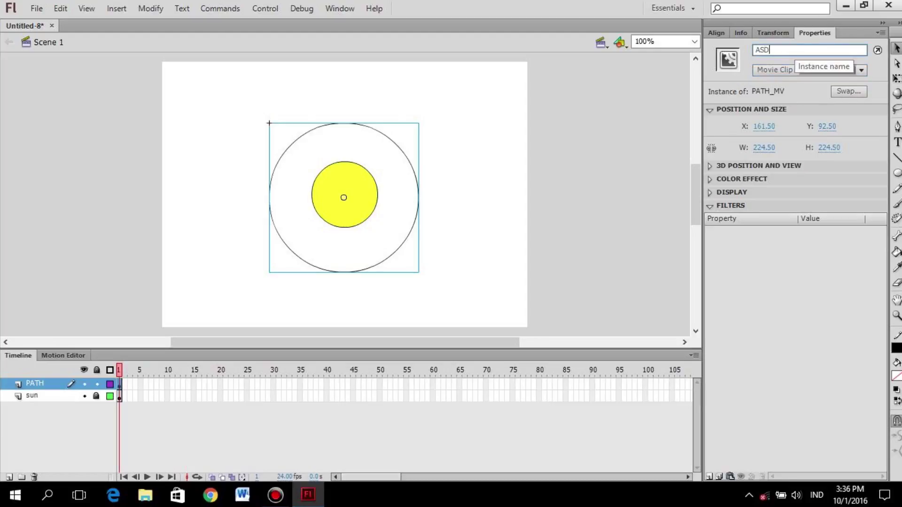
key("BackSpace")
type("PATH")
key("Return")
left_click(797, 49)
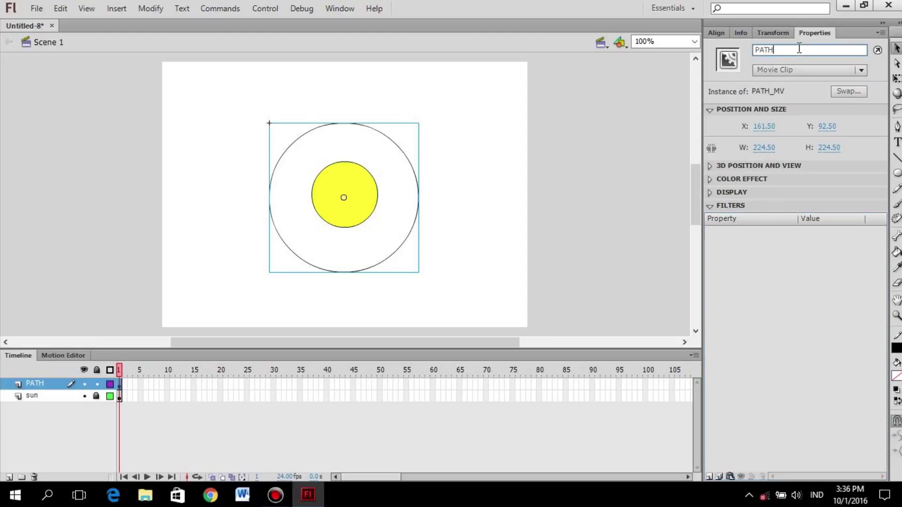
left_click(385, 225)
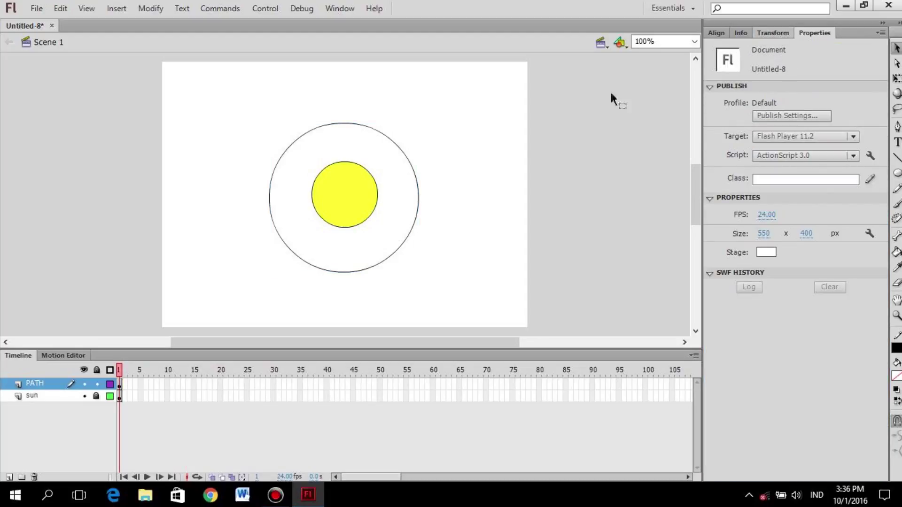
left_click_drag(446, 274, 244, 110)
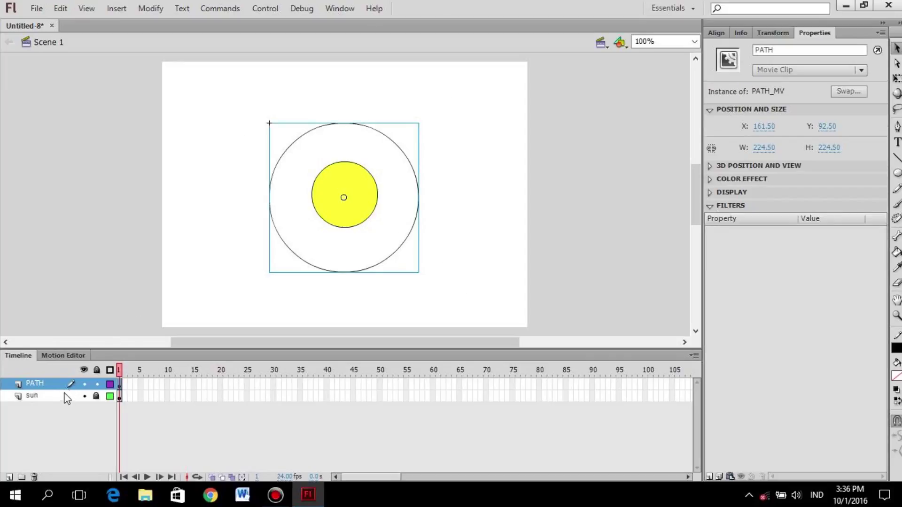
double_click(45, 386)
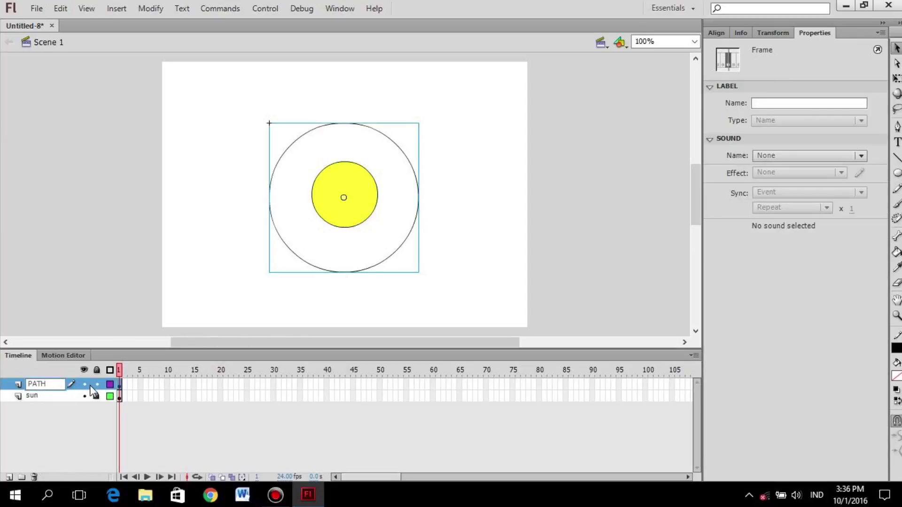
left_click(85, 396)
left_click(85, 396)
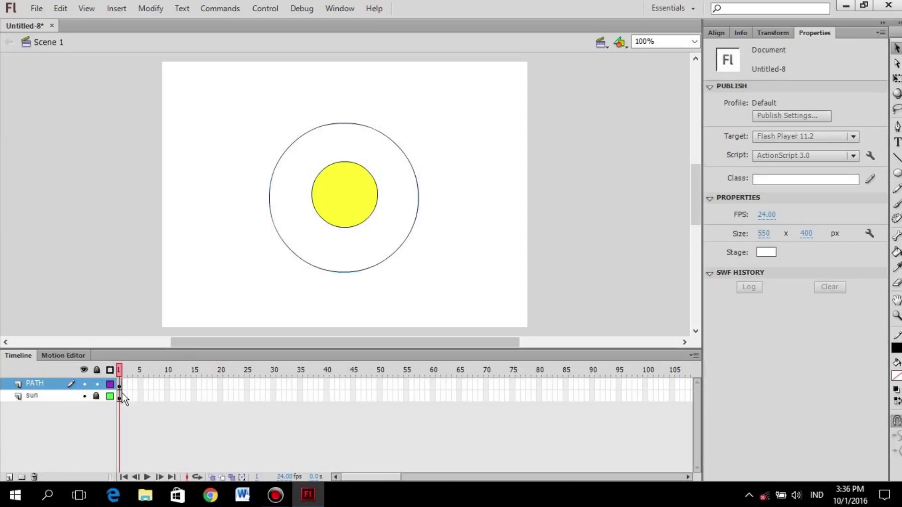
Step: Select the outer circle's movie clip on the stage and open it for editing in place
left_click_drag(444, 288, 233, 139)
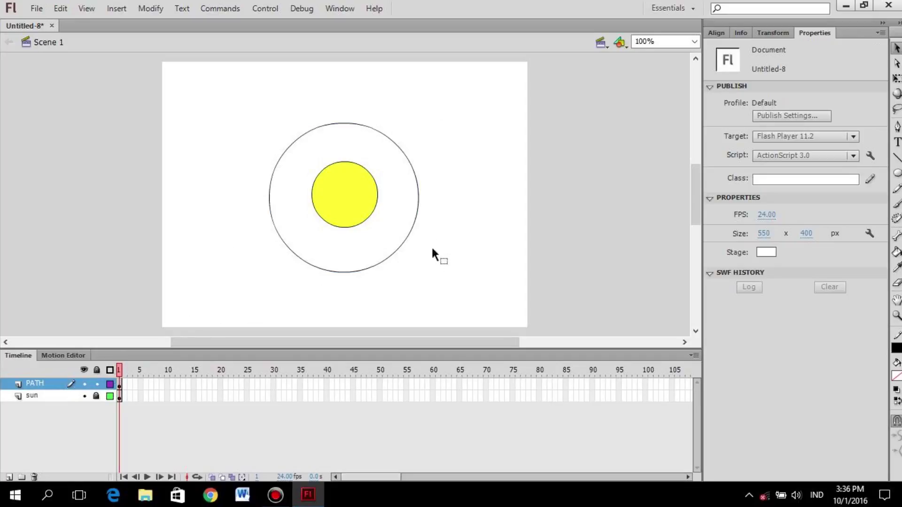
left_click_drag(225, 109, 446, 296)
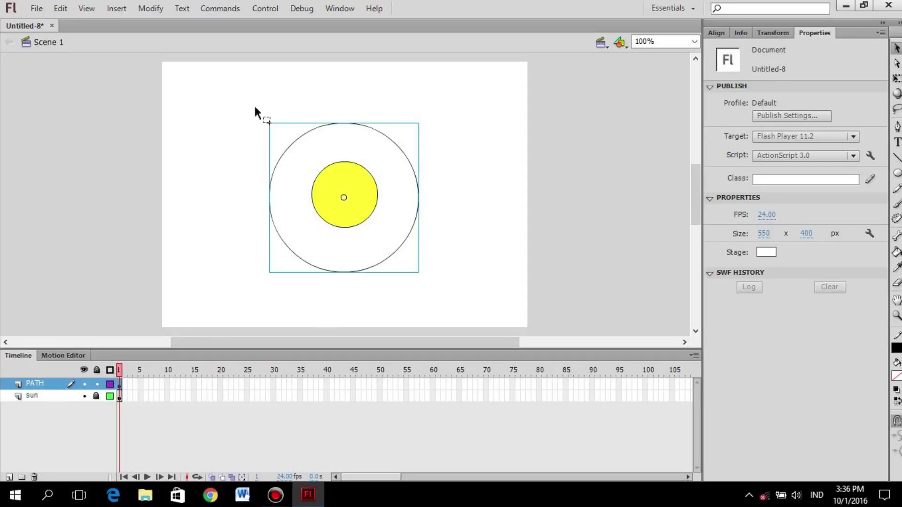
left_click(409, 264)
left_click_drag(416, 261, 220, 79)
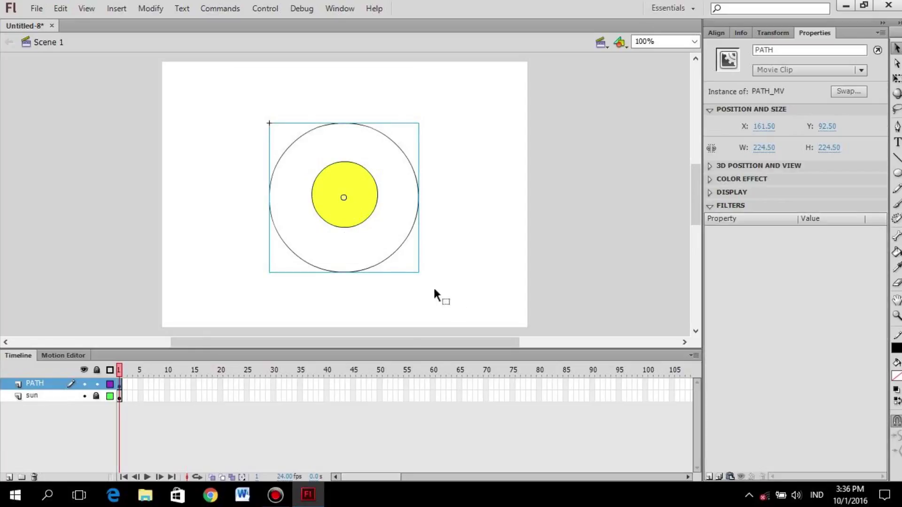
double_click(400, 245)
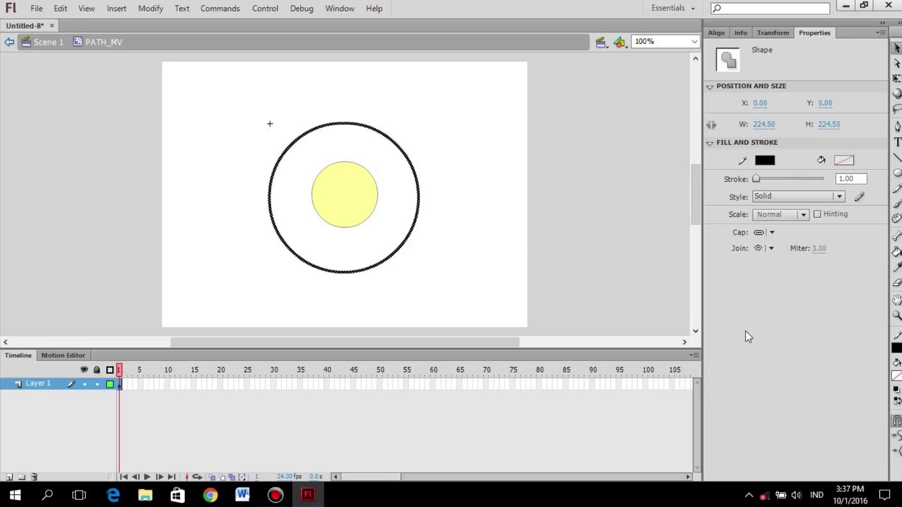
Step: Add a new layer inside PATH_MV and draw a bright green filled circle about 45 px in diameter outside the path's upper-right edge
left_click(897, 175)
left_click(10, 477)
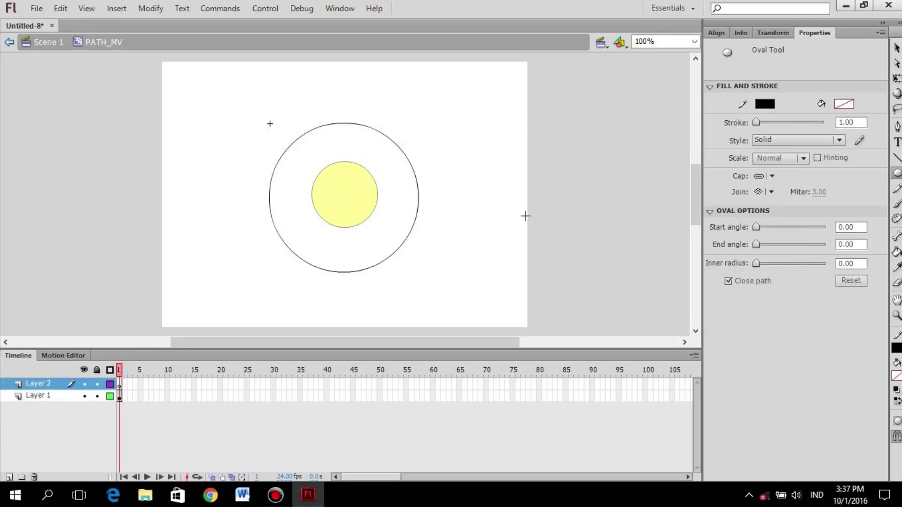
left_click(895, 374)
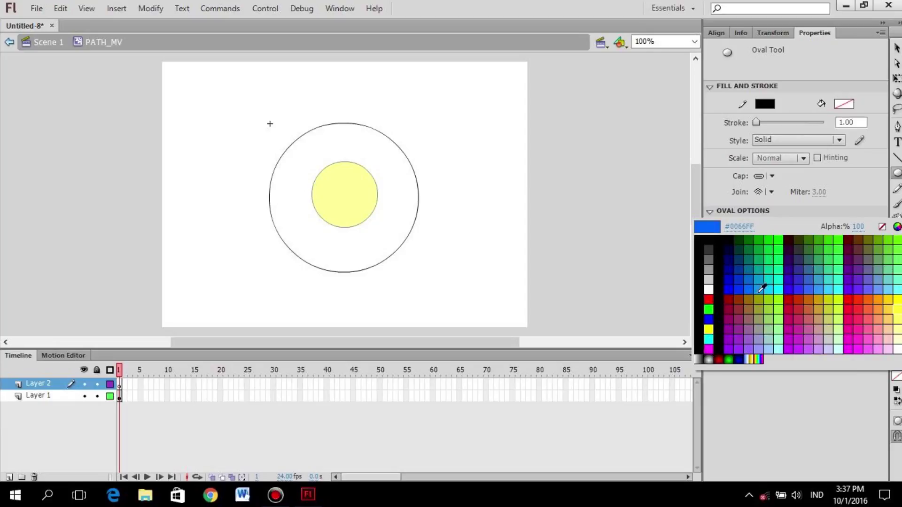
left_click(769, 240)
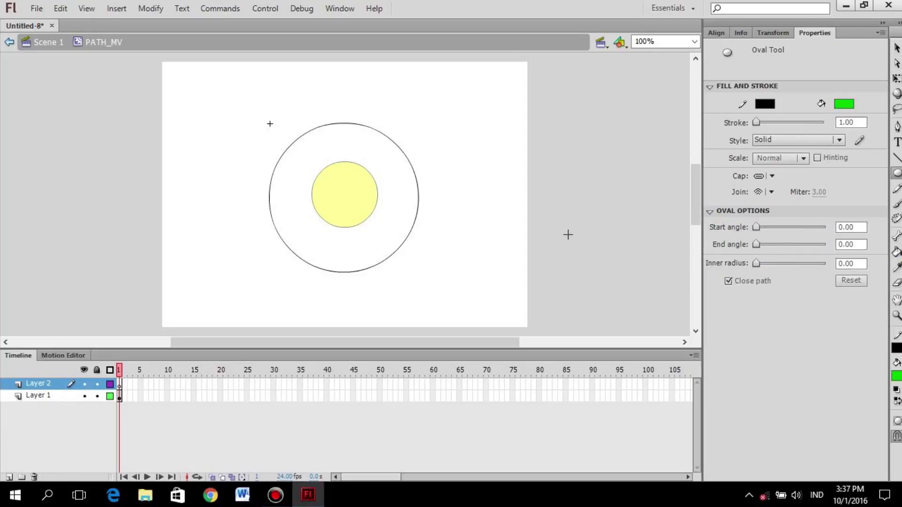
left_click_drag(482, 166, 452, 136)
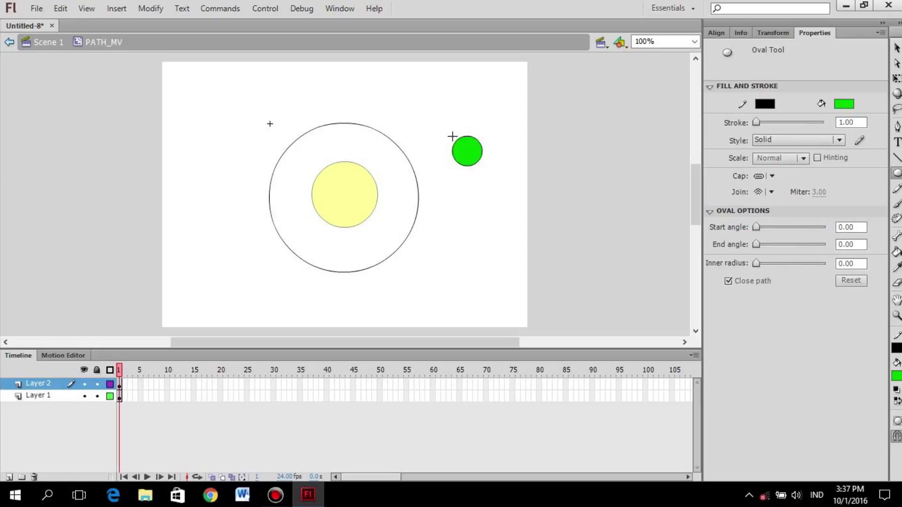
Step: Select the whole green circle and move it next to the upper-right edge of the path circle
left_click(896, 47)
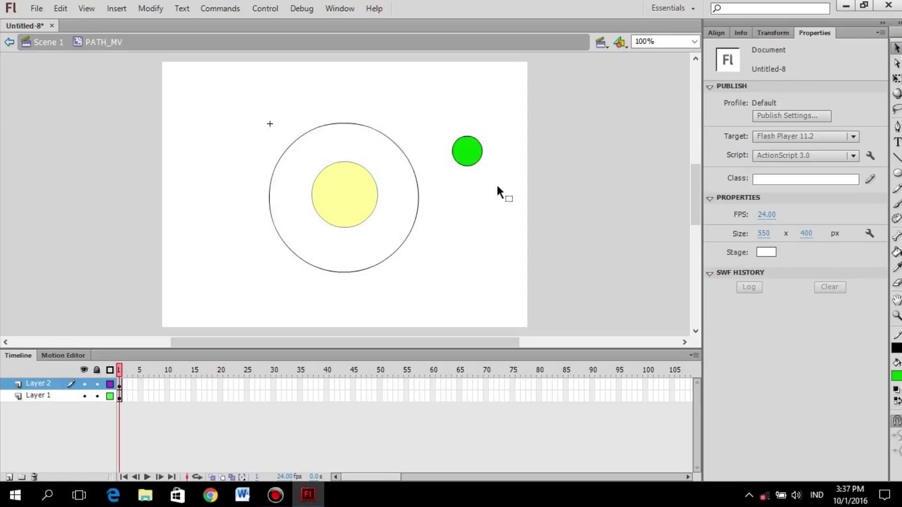
left_click_drag(497, 187, 382, 114)
left_click(431, 137)
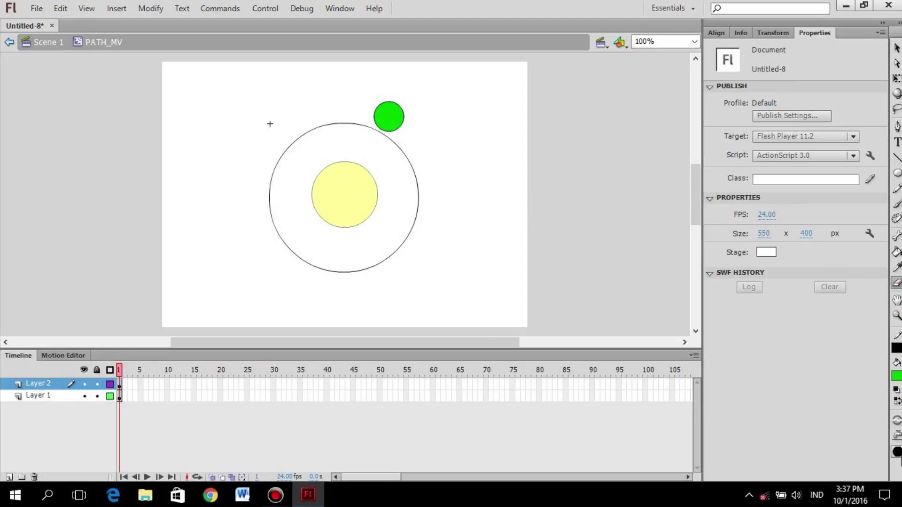
Step: Set a smaller round eraser and erase a small gap in the path circle on Layer 1, just beside the green circle
left_click(897, 451)
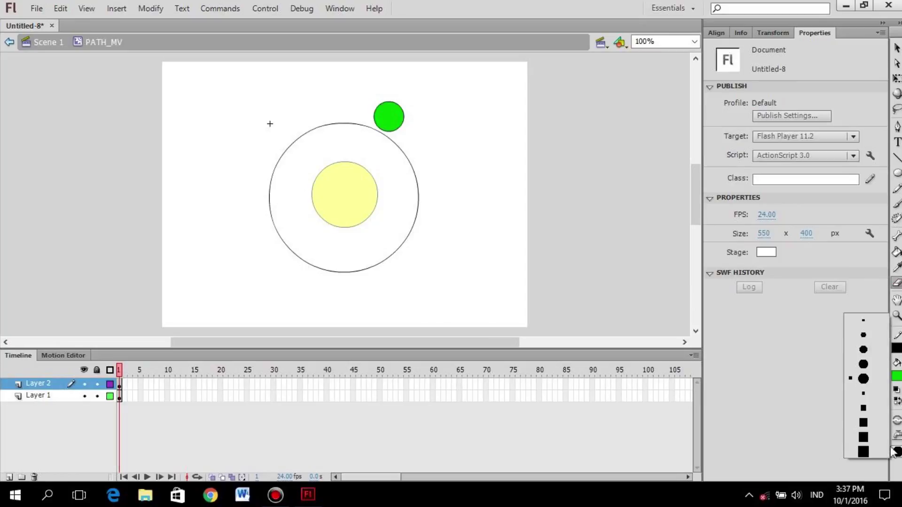
left_click(866, 350)
left_click(24, 397)
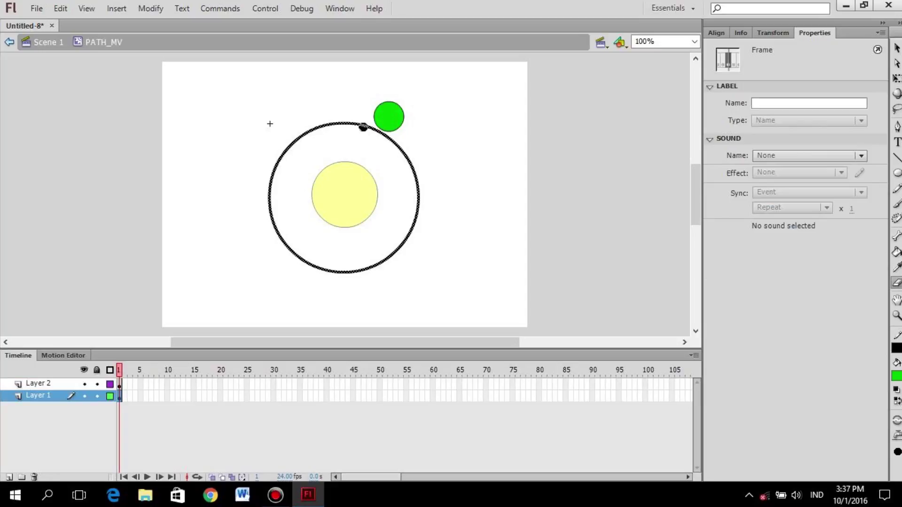
left_click(363, 127)
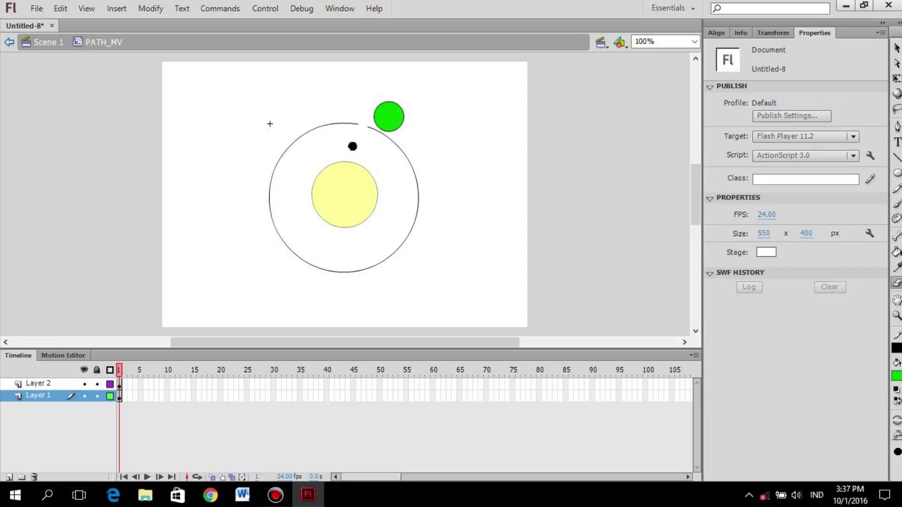
Step: Insert keyframes at frame 90 on both Layer 1 and Layer 2
left_click(897, 48)
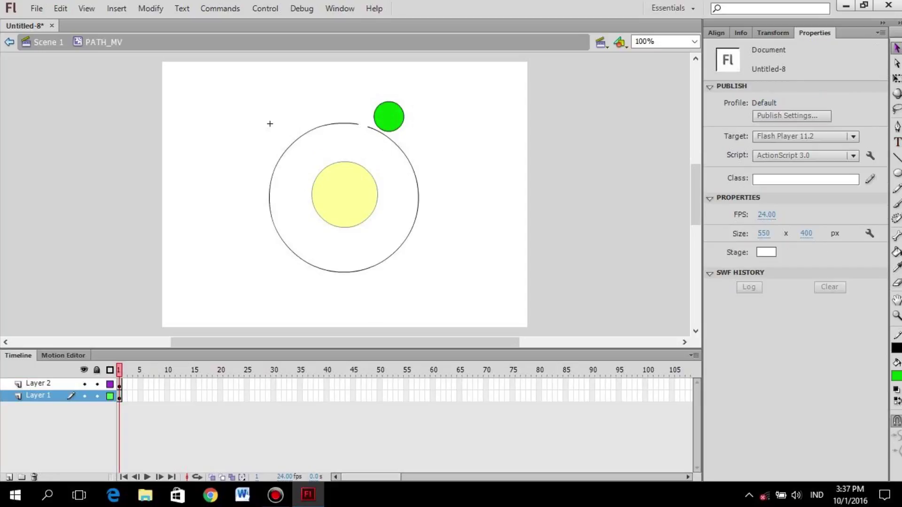
left_click(390, 116)
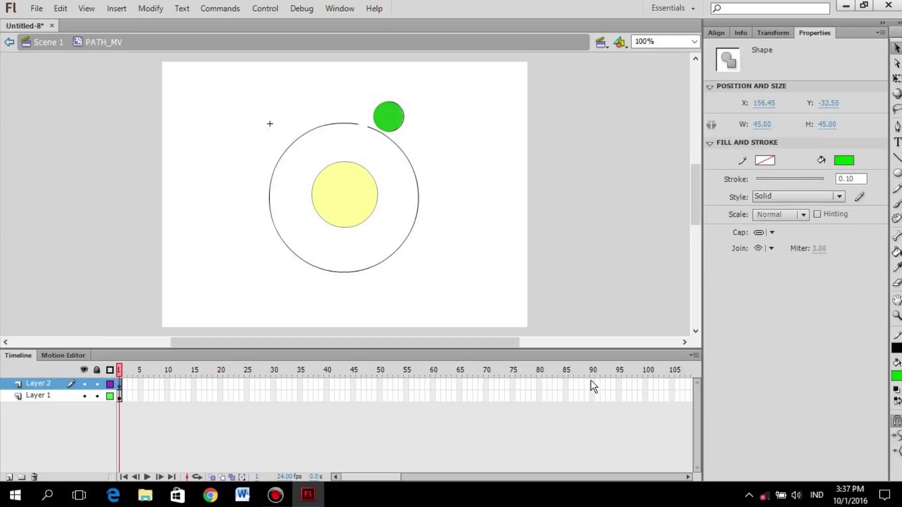
left_click(485, 473)
left_click(456, 477)
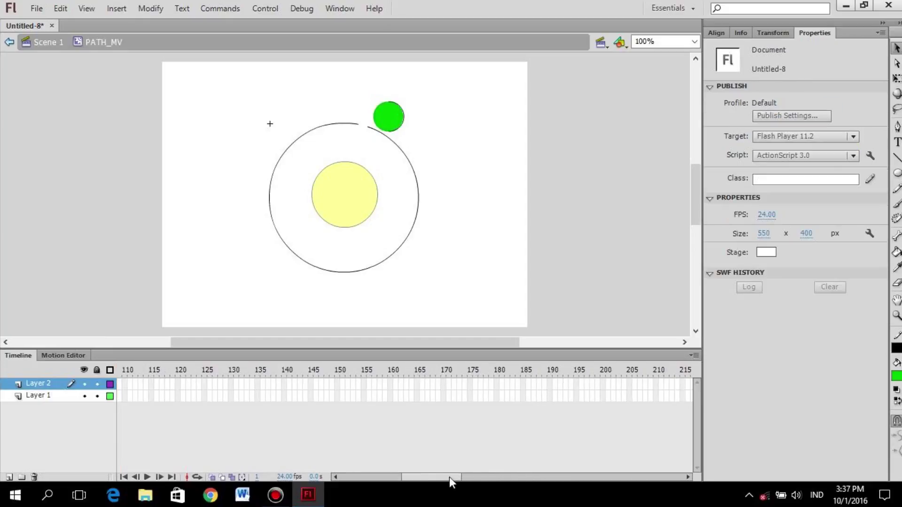
left_click(453, 477)
left_click(459, 473)
left_click_drag(458, 474, 351, 472)
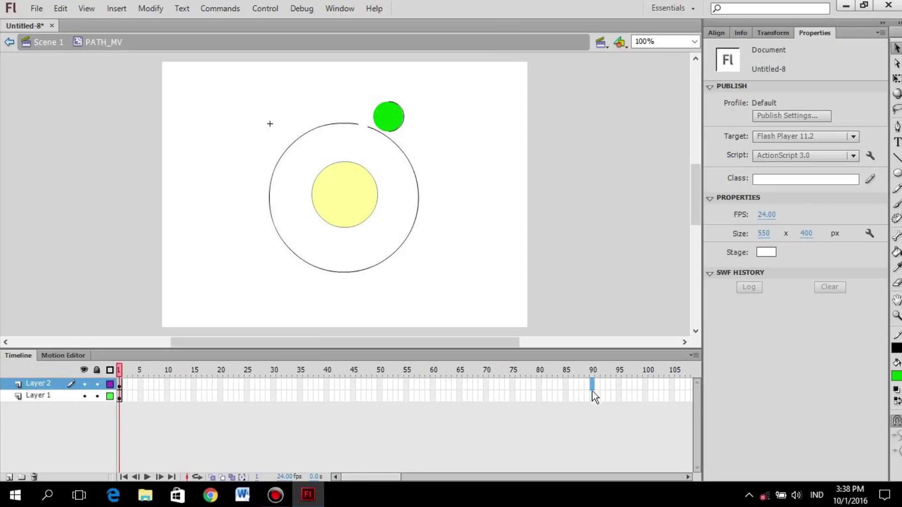
left_click(591, 396, "shift")
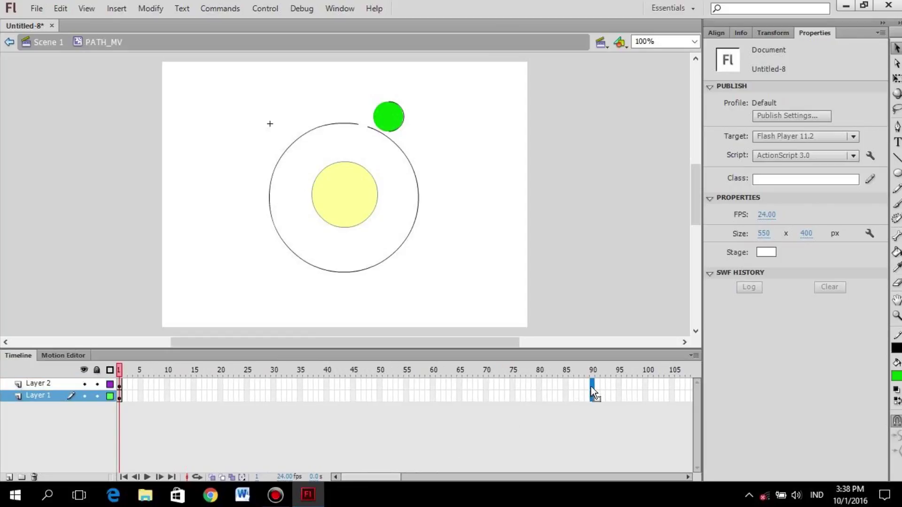
right_click(592, 393)
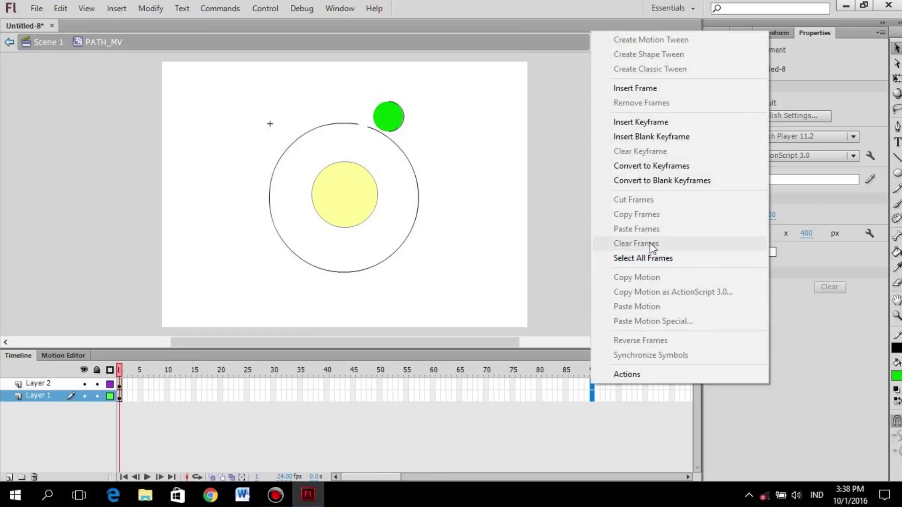
left_click(640, 123)
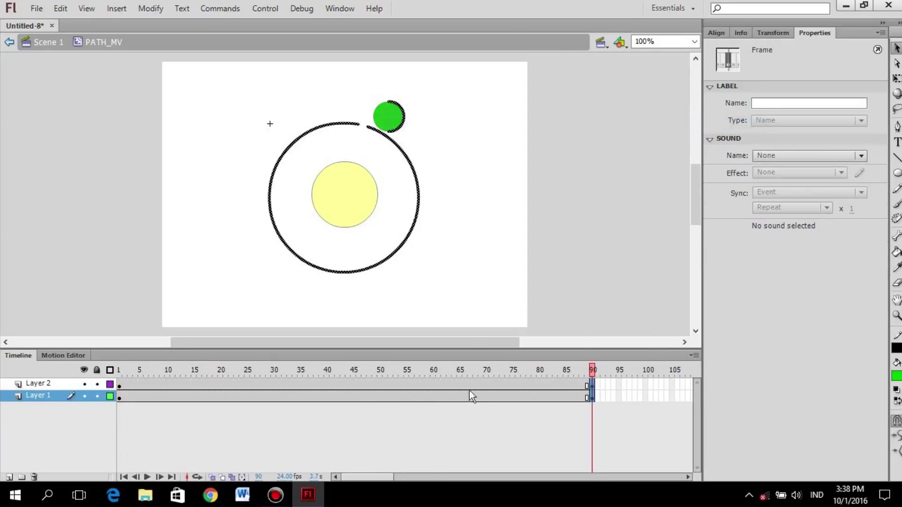
Step: Move the playhead to frame 35
left_click_drag(587, 370, 316, 371)
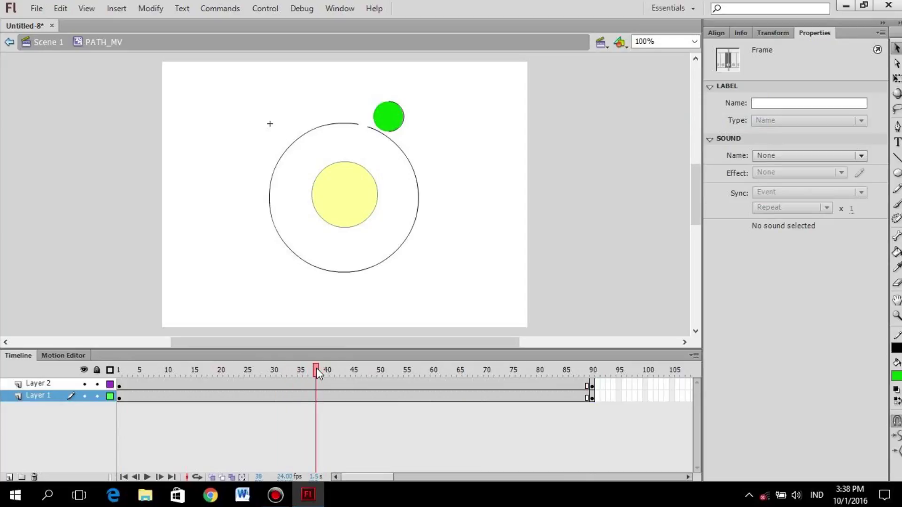
mouse_move(317, 368)
left_mouse_down()
mouse_move(354, 372)
mouse_move(303, 371)
left_mouse_up()
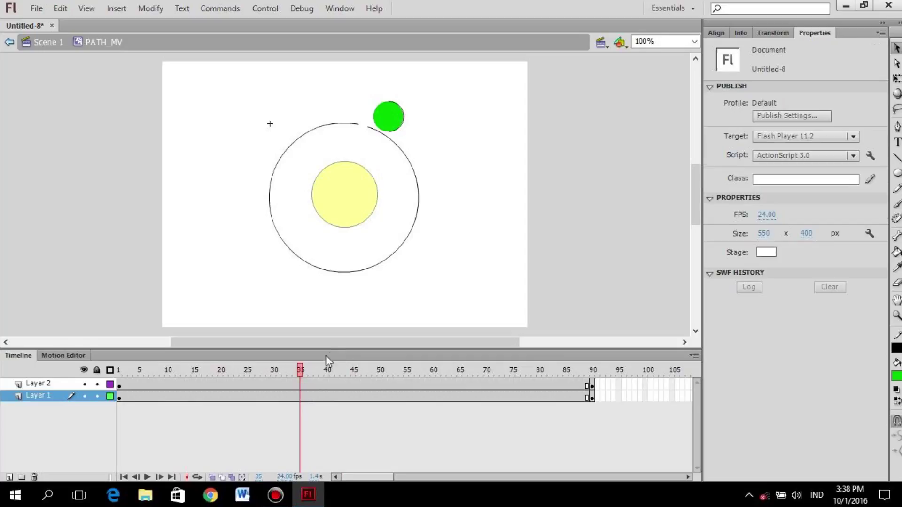
right_click(300, 384)
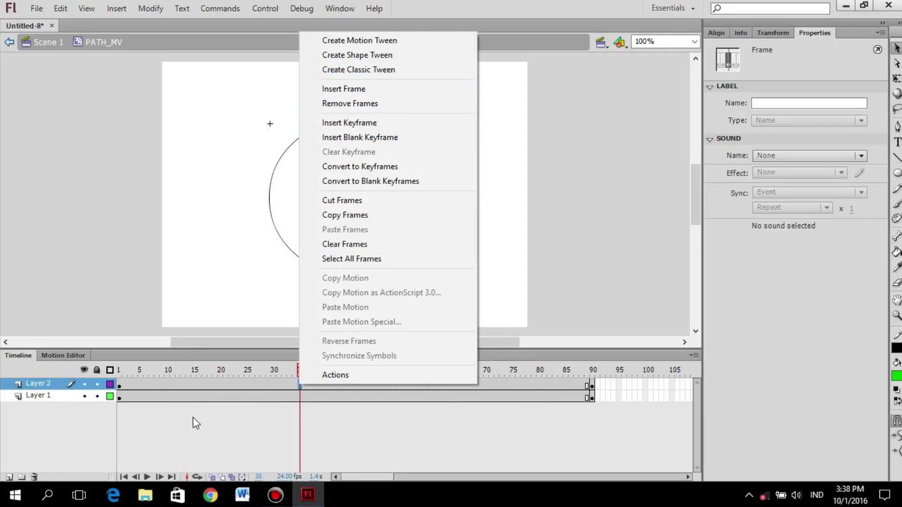
left_click(73, 418)
Step: Lock Layer 1 and create a classic tween across the green circle's frames on Layer 2
left_click(39, 396)
left_click(43, 385)
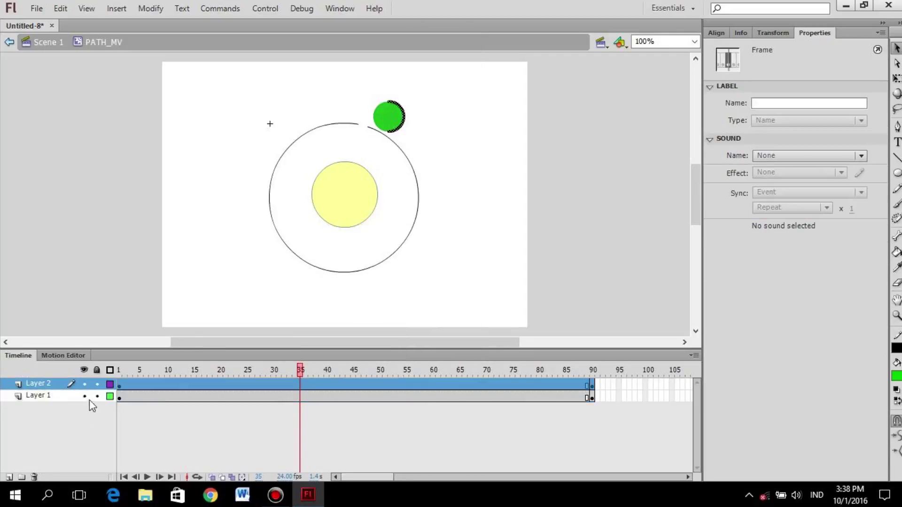
left_click(96, 396)
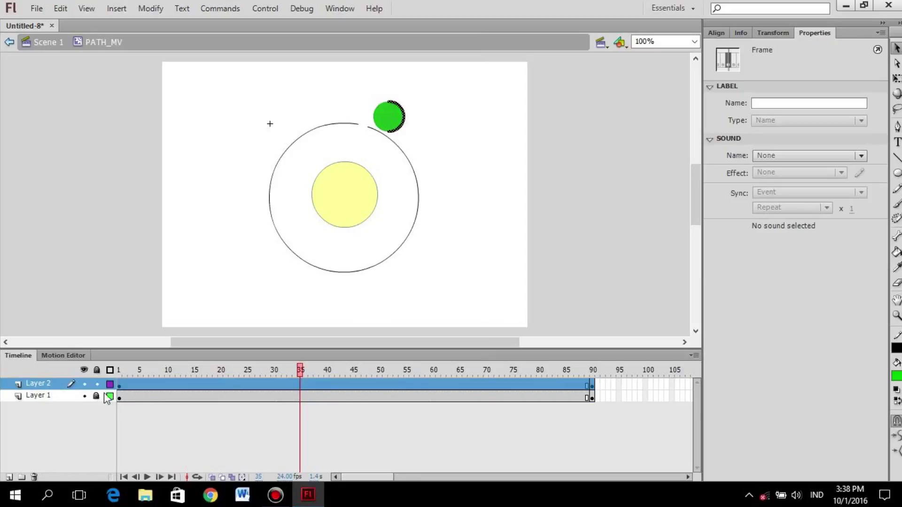
right_click(300, 383)
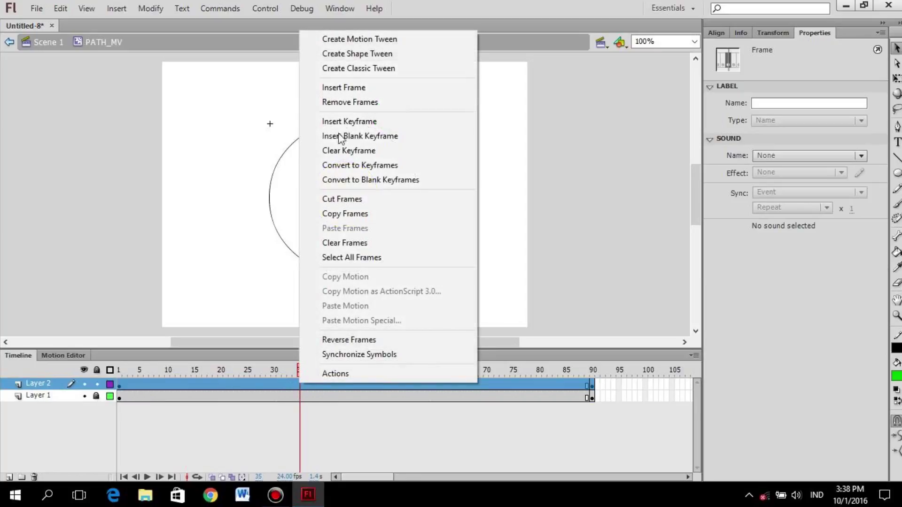
left_click(365, 69)
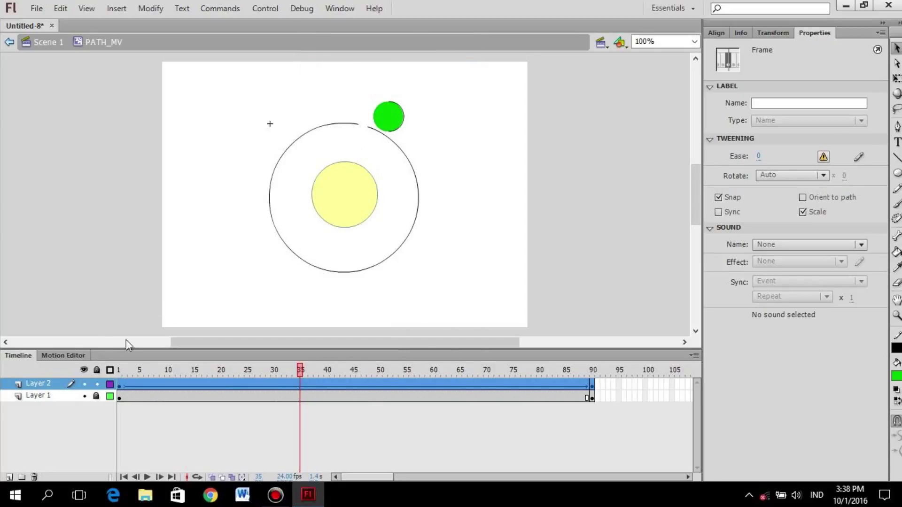
Step: Move the green circle onto the gap in the path at frame 35, and unlock Layer 1
left_click_drag(398, 119, 373, 126)
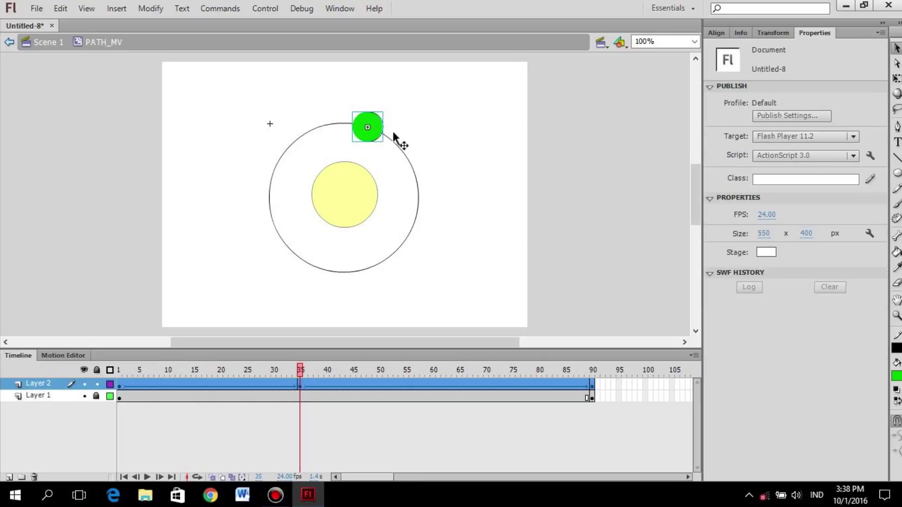
left_click(212, 279)
left_click(26, 394)
right_click(18, 395)
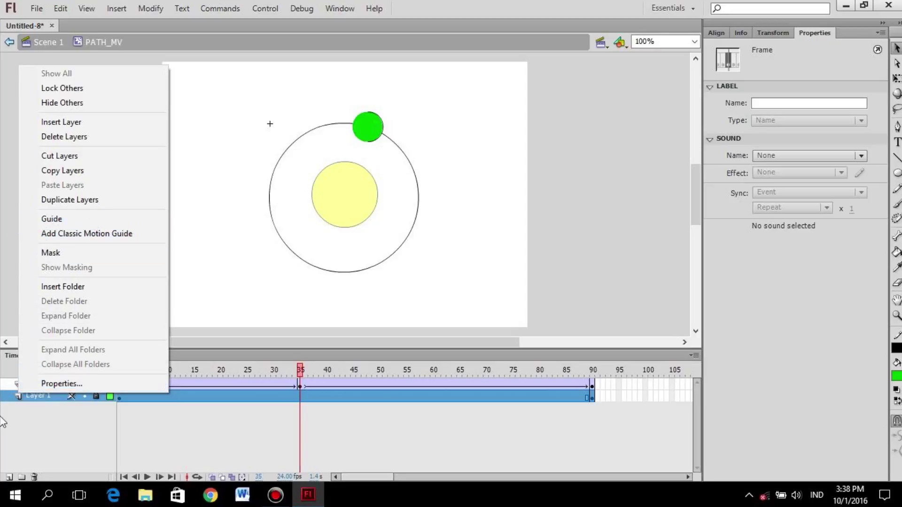
left_click(3, 433)
left_click(96, 396)
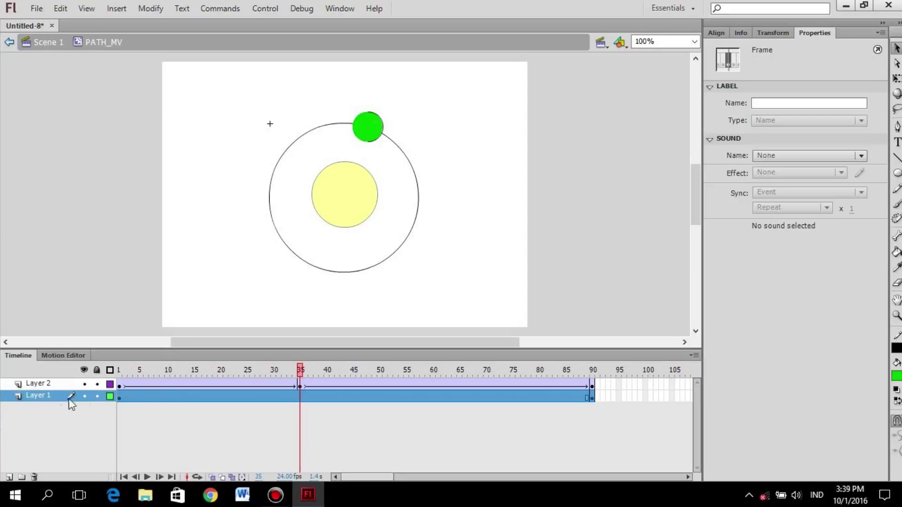
right_click(30, 399)
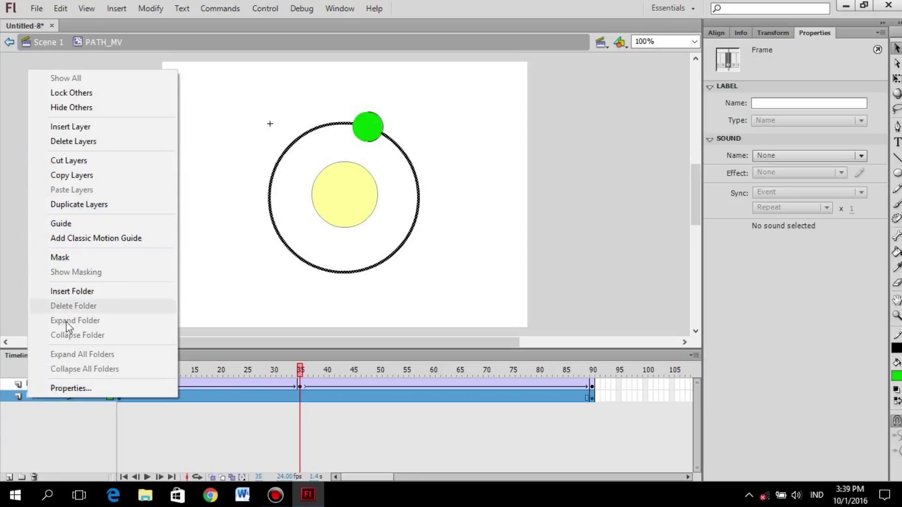
left_click(361, 255)
left_click_drag(475, 296, 257, 119)
right_click(388, 265)
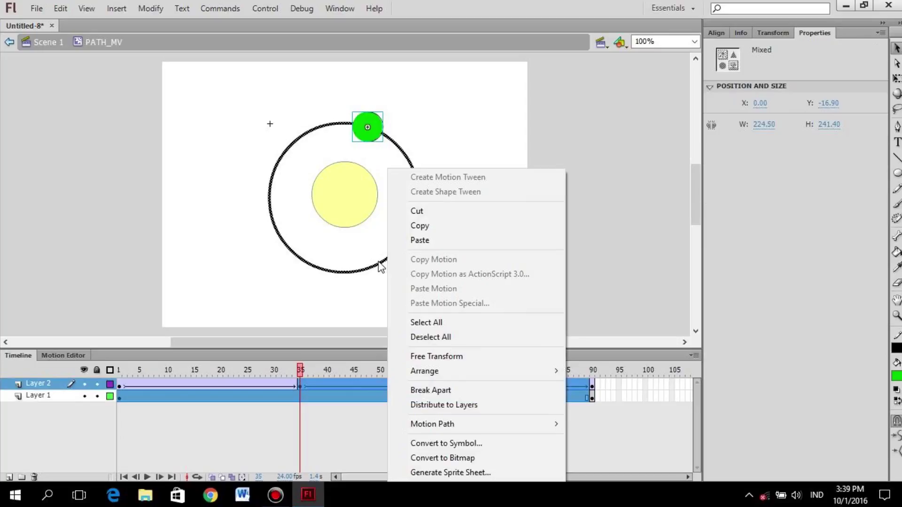
key("Escape")
right_click(379, 261)
key("Escape")
left_click_drag(467, 294, 232, 111)
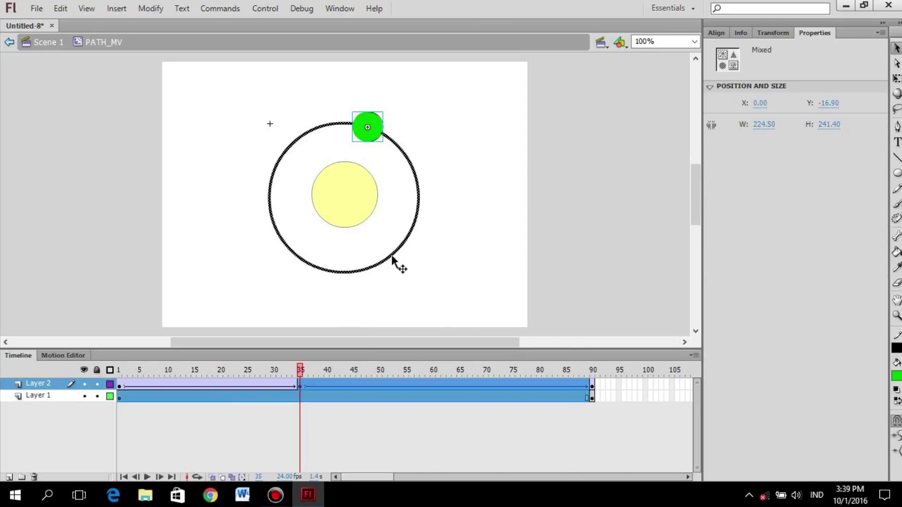
right_click(393, 257)
mouse_move(447, 373)
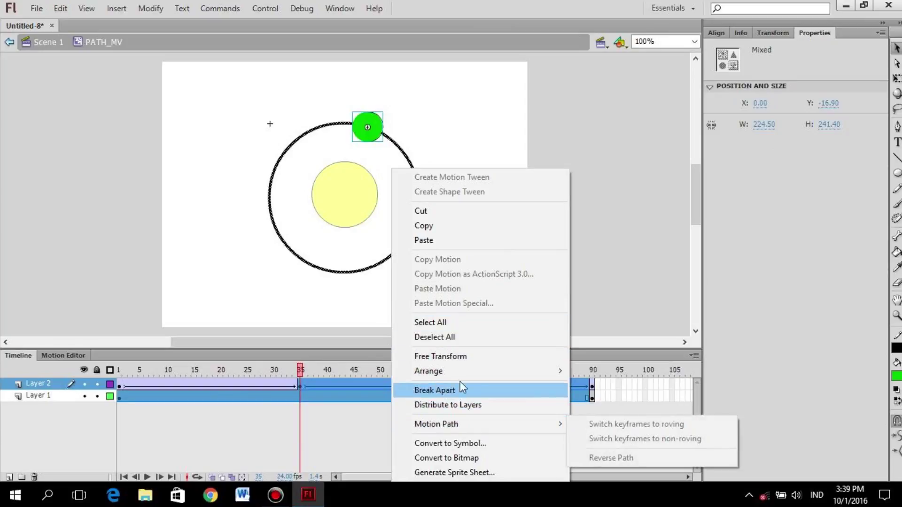
left_click(54, 418)
left_click(44, 400)
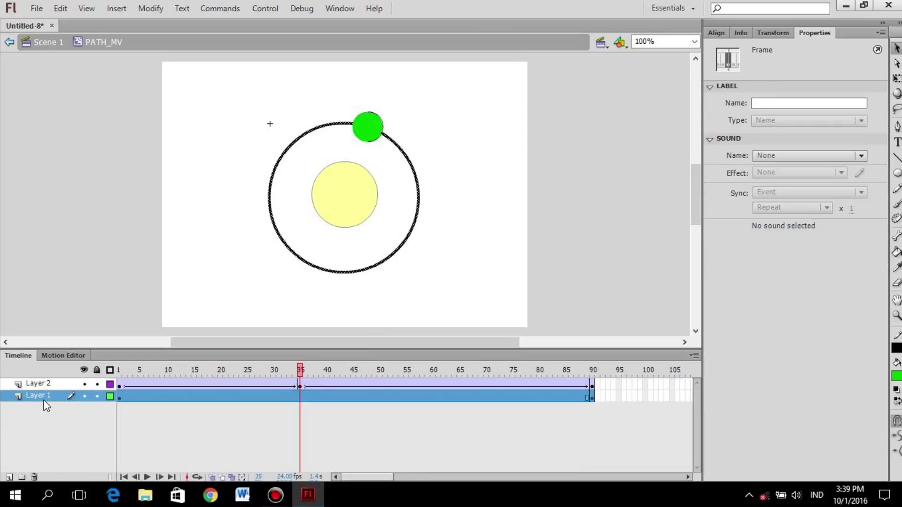
left_click_drag(466, 297, 269, 198)
left_click(443, 277)
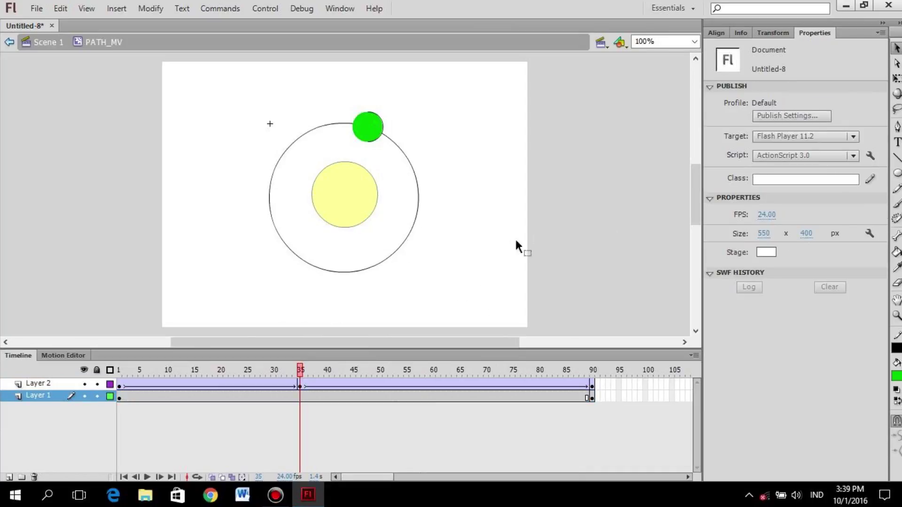
left_click_drag(458, 312, 227, 133)
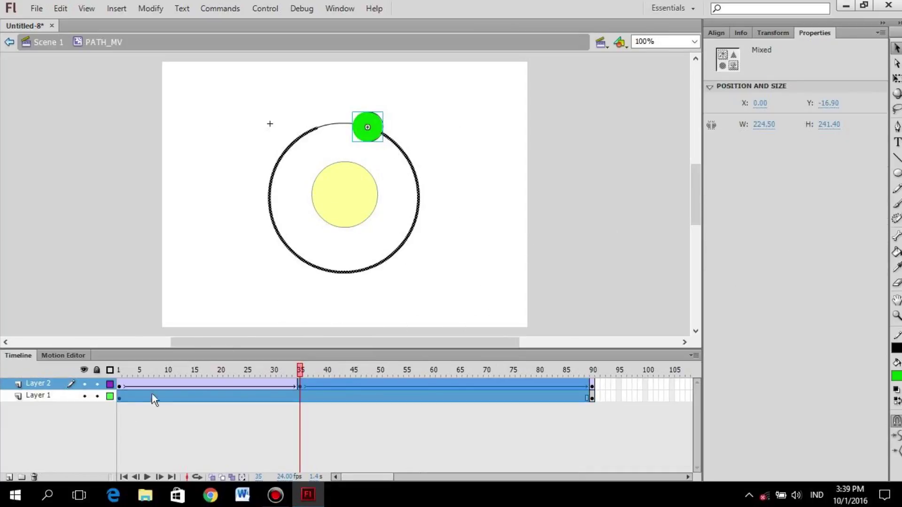
left_click(49, 398)
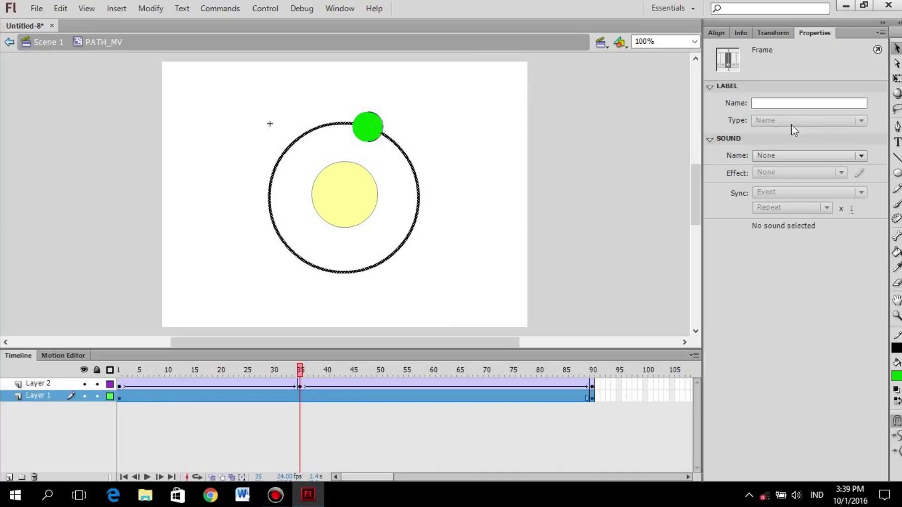
right_click(380, 269)
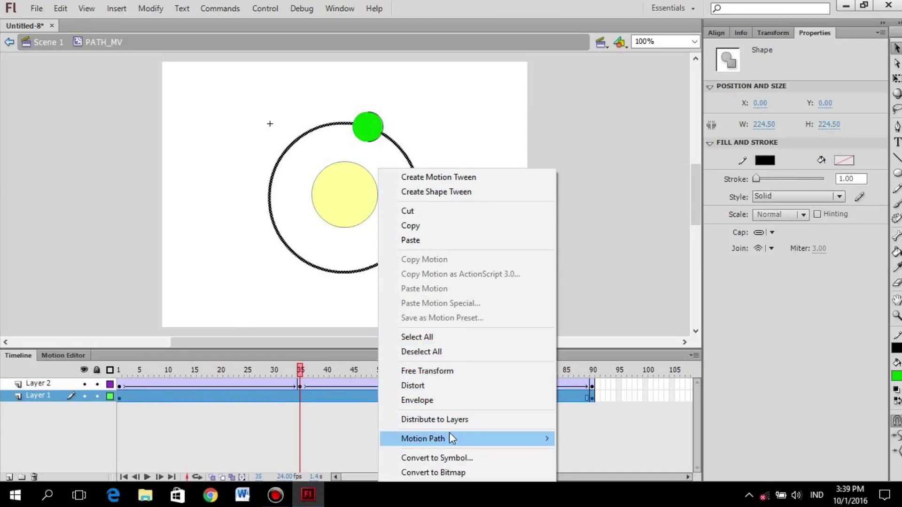
Step: Turn Layer 1 into a guide above Layer 2 and nest Layer 2 beneath it as the guided layer
mouse_move(452, 438)
left_click(23, 395)
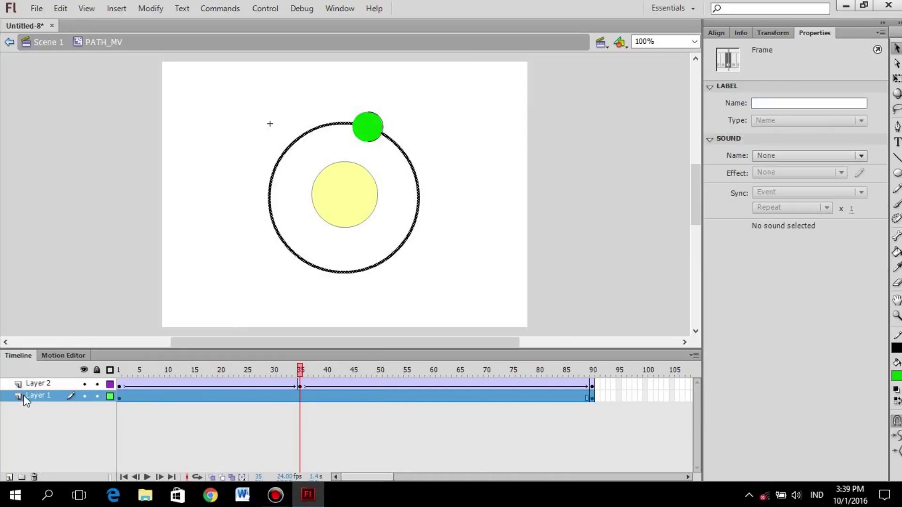
right_click(24, 396)
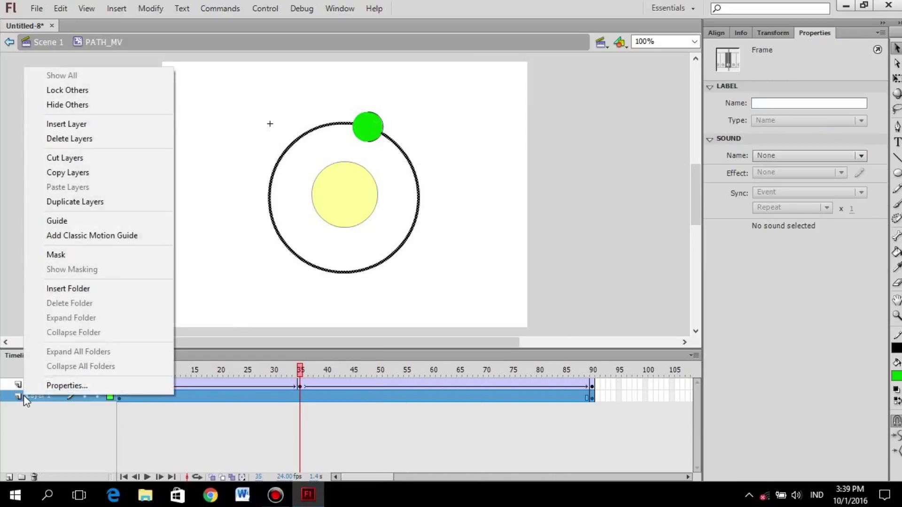
left_click(72, 227)
left_click_drag(33, 393, 35, 382)
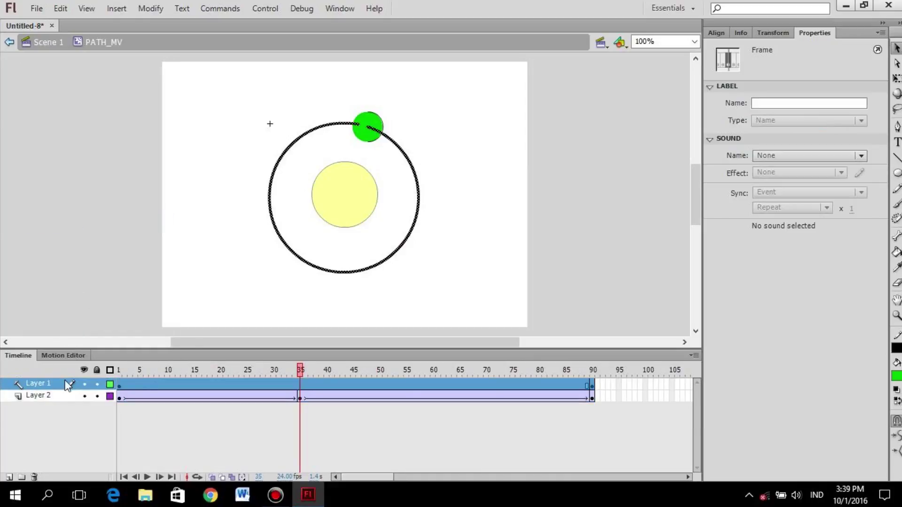
left_click(25, 396)
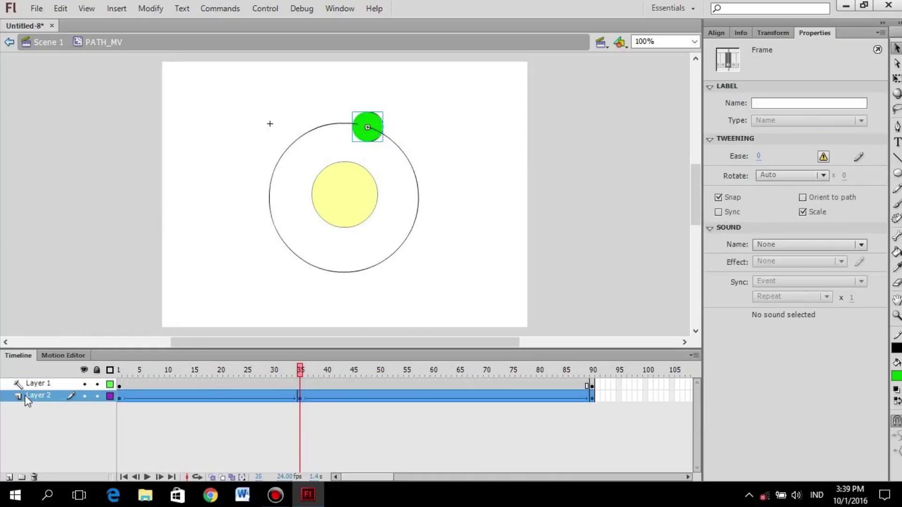
left_click_drag(24, 392, 27, 385)
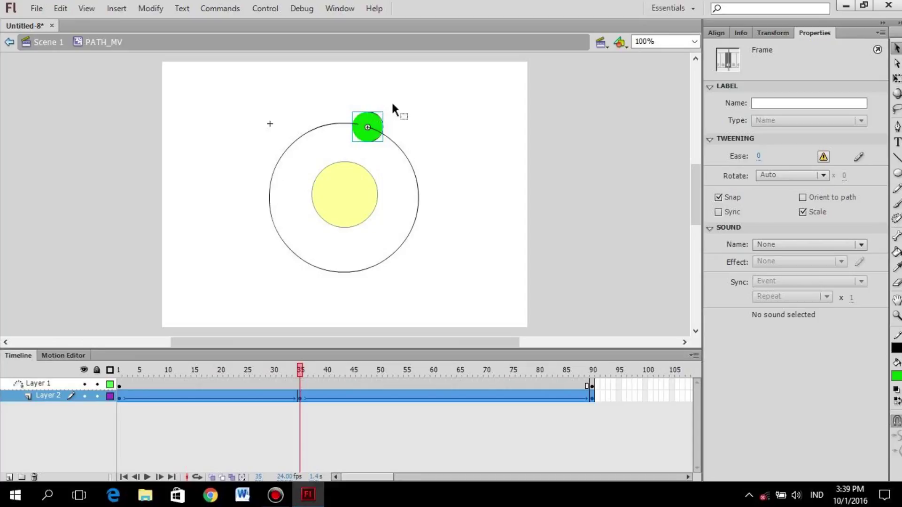
Step: Snap the green circle to opposite ends of the path gap at frames 35 and 90, and scrub back through the tween
mouse_move(372, 123)
left_mouse_down()
mouse_move(398, 117)
mouse_move(372, 120)
left_mouse_up()
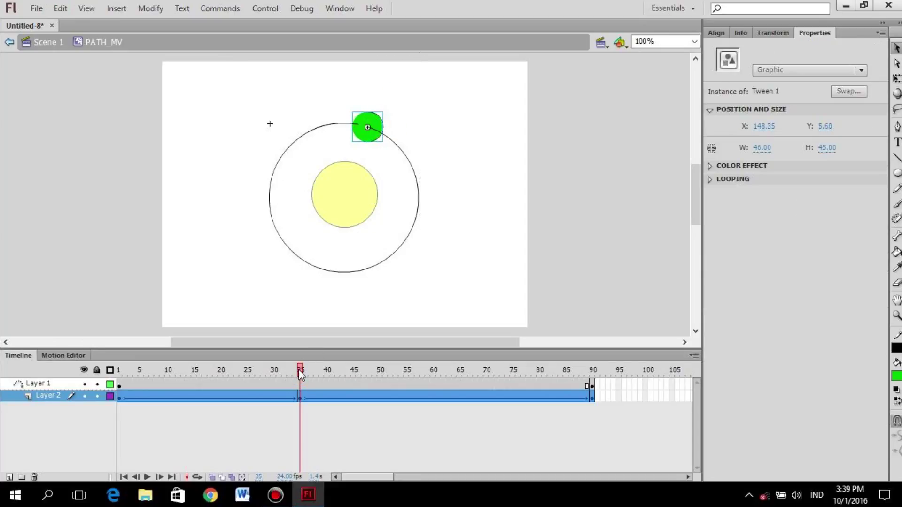
key("Return")
left_click_drag(396, 145, 362, 125)
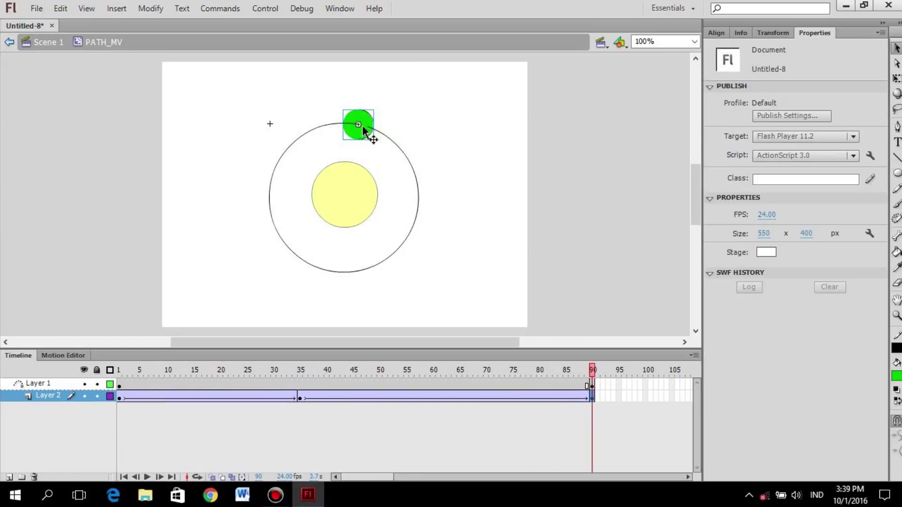
left_click_drag(593, 382, 285, 345)
left_click(522, 133)
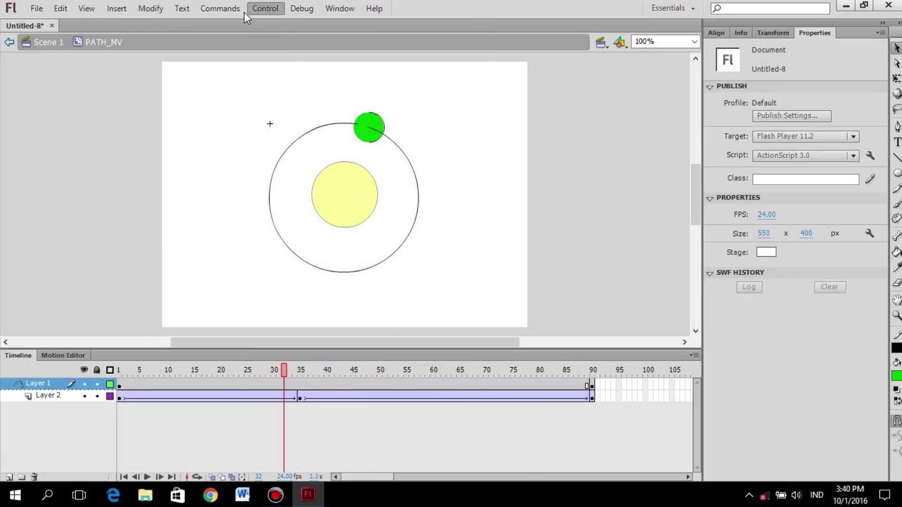
Step: Test the movie in Flash Professional to check the green planet's orbit around the sun, and close the preview
left_click(207, 8)
left_click(151, 8)
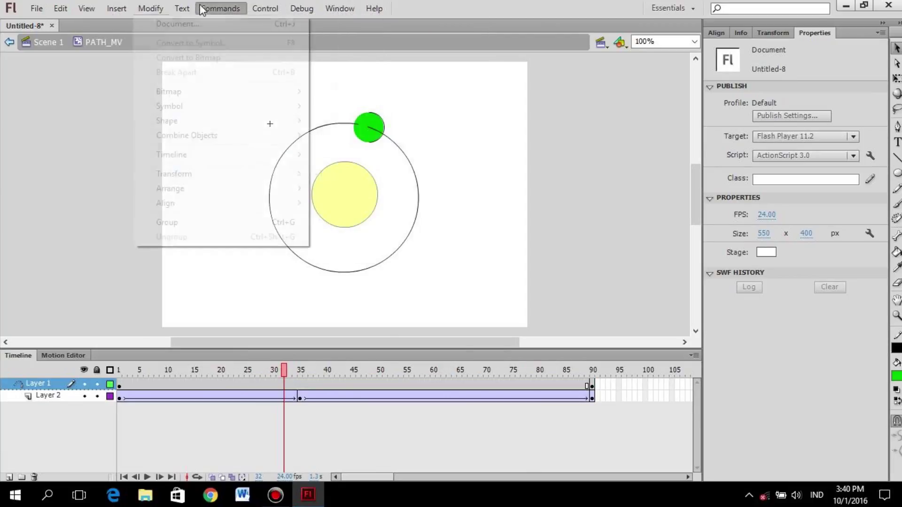
left_click(300, 9)
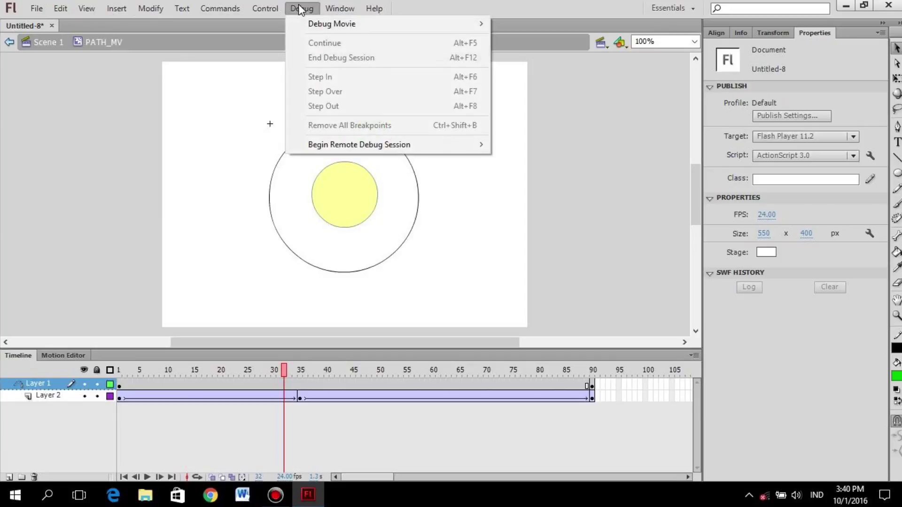
mouse_move(256, 8)
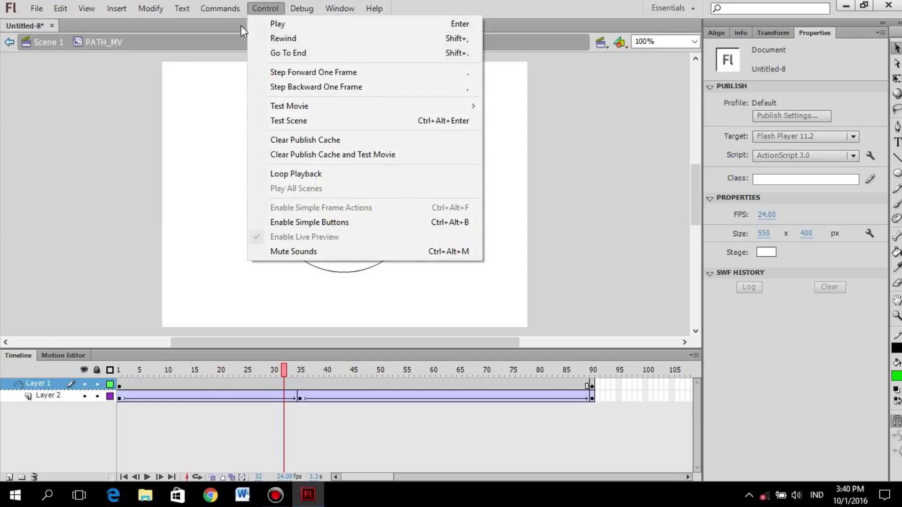
mouse_move(295, 109)
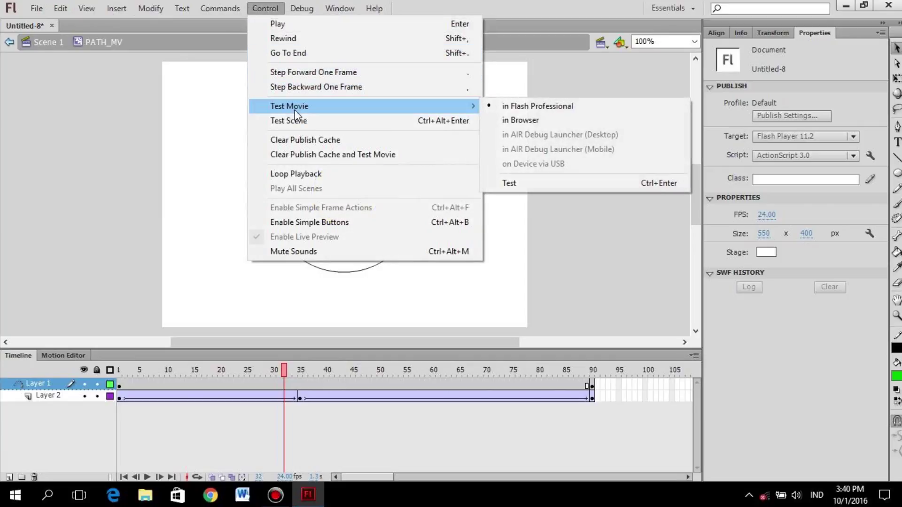
left_click(521, 107)
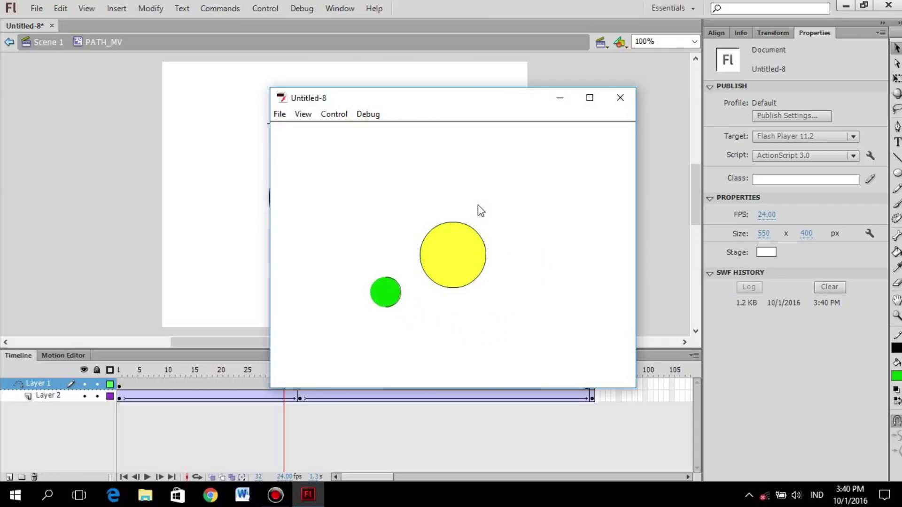
left_click(618, 98)
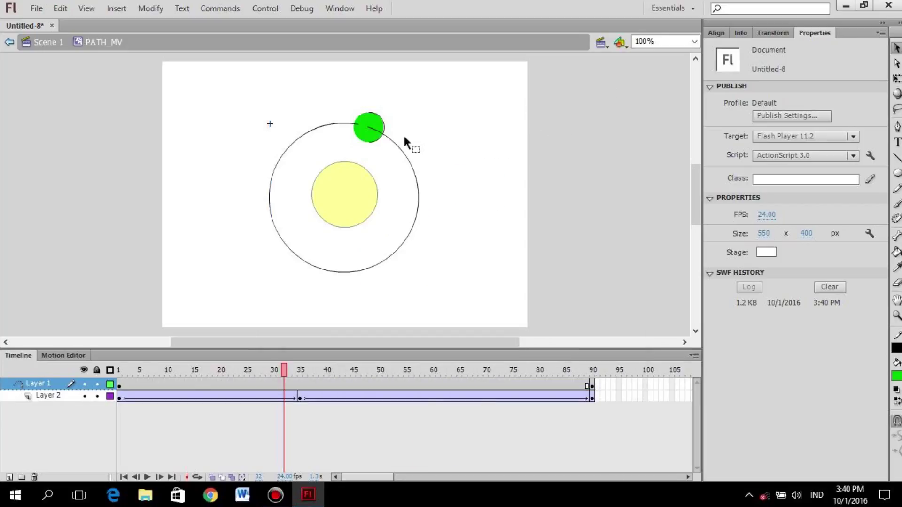